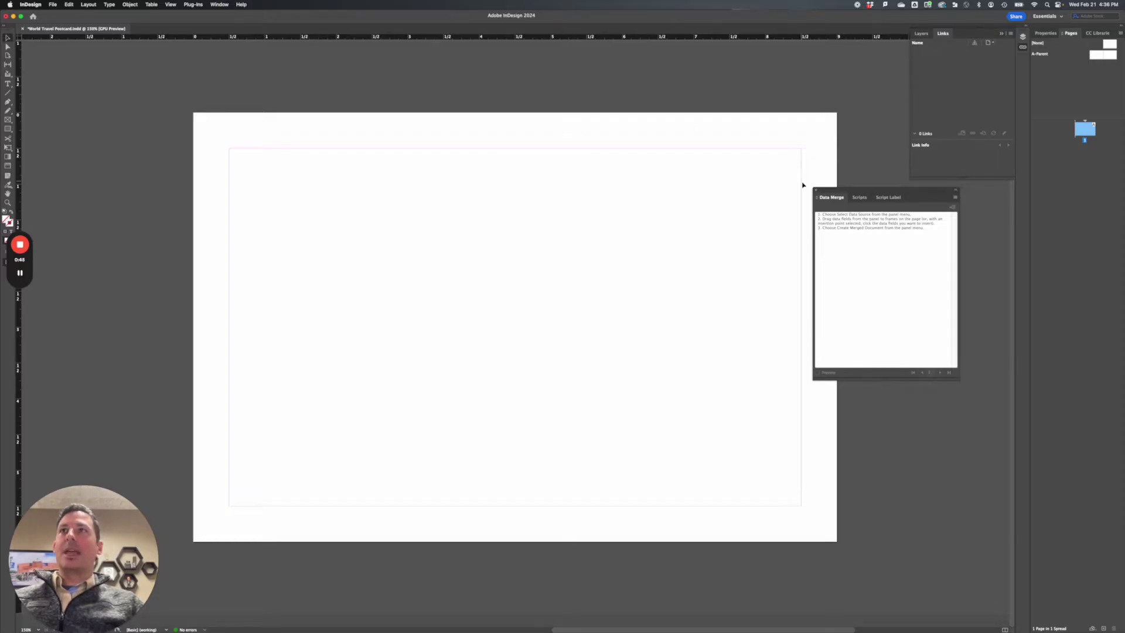
Step: Move the floating Data Merge panel off the page and confirm it is enabled under Window > Utilities
drag(840, 190, 876, 216)
click(219, 5)
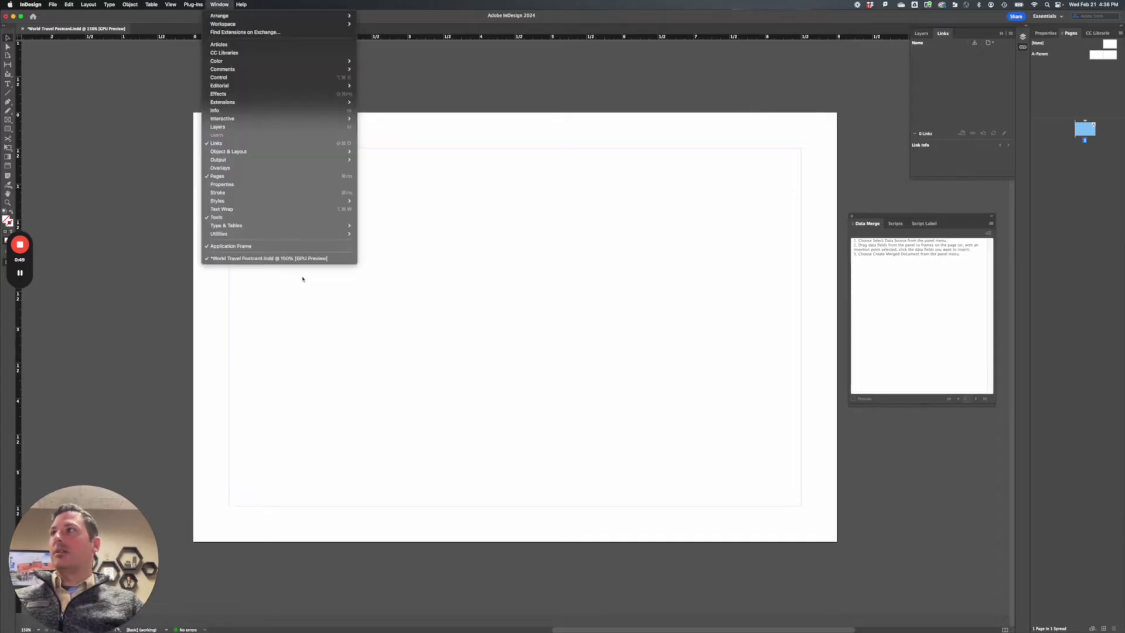
mouse_move(301, 237)
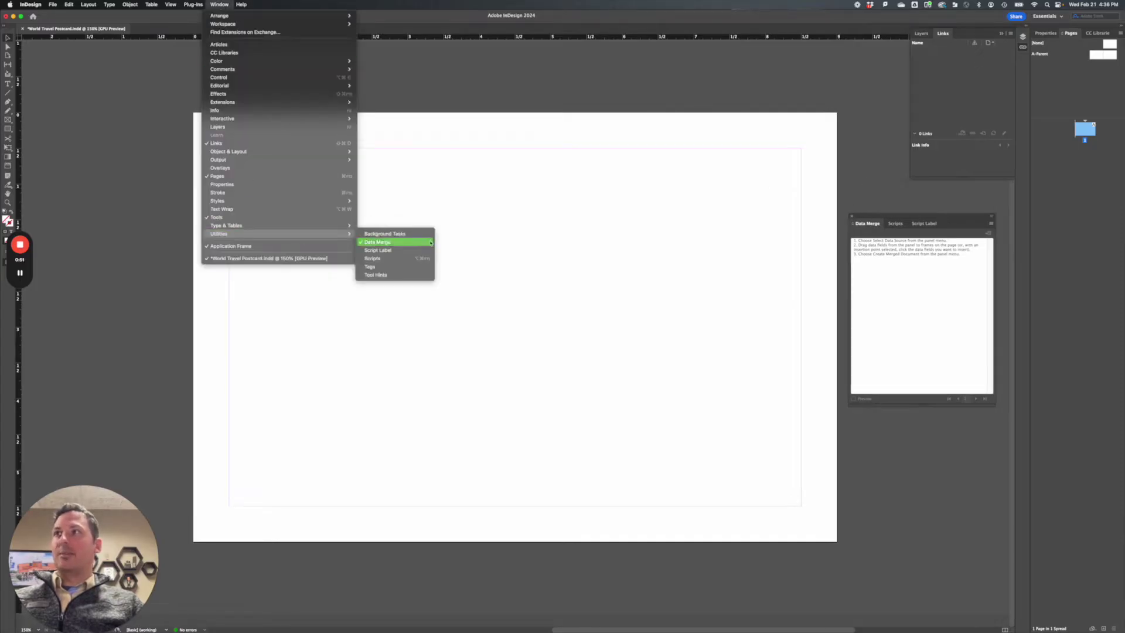
click(899, 272)
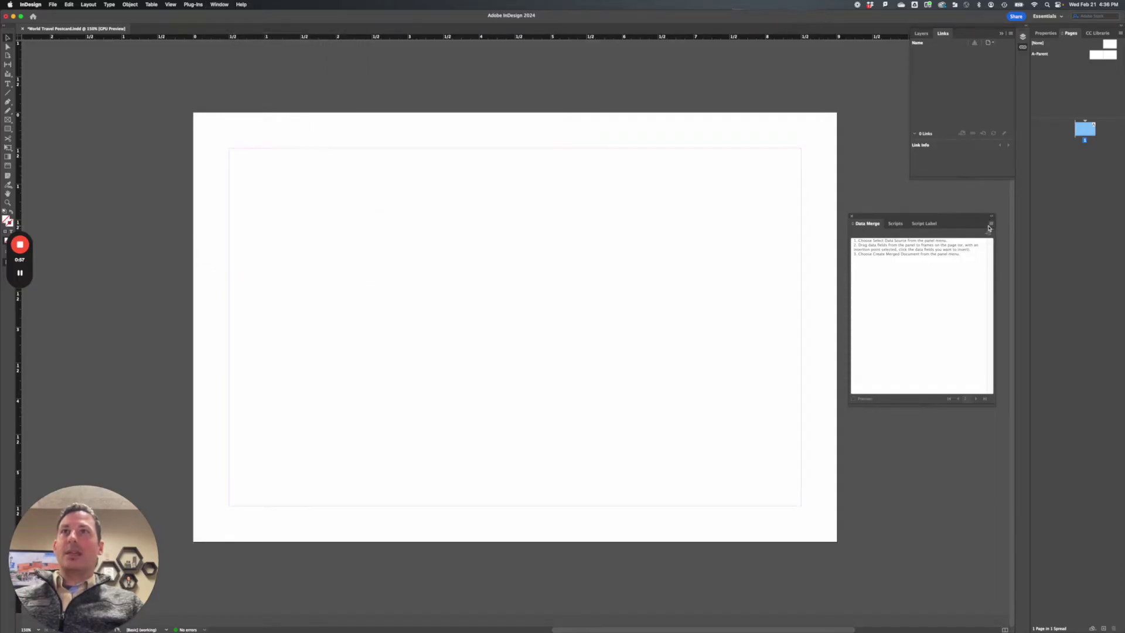
key(ctrl+Up)
click(945, 240)
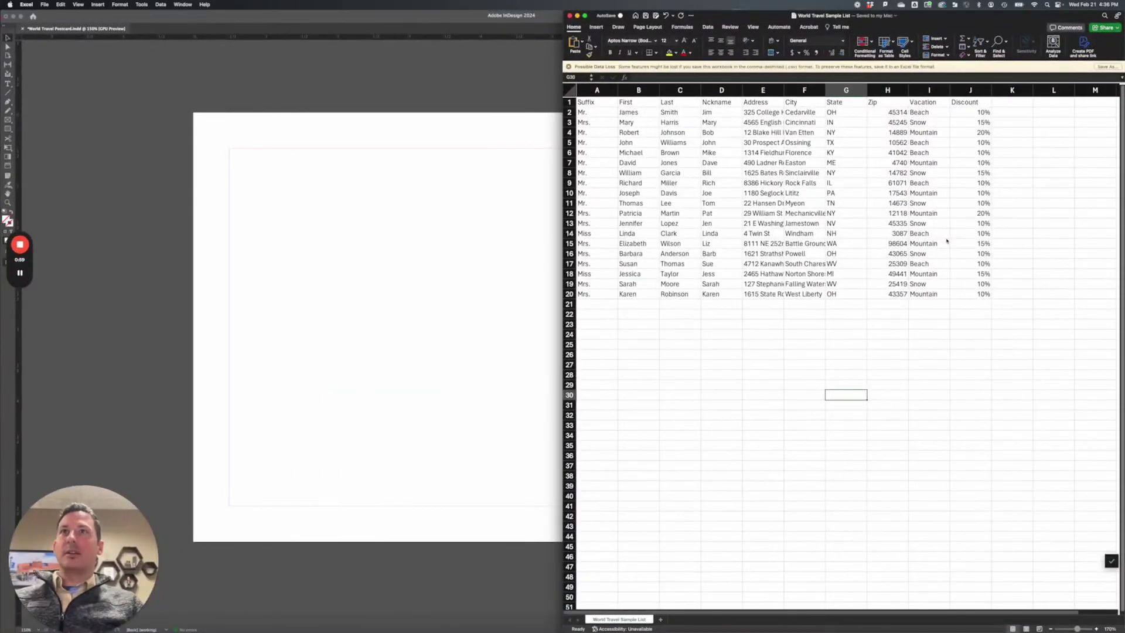
click(903, 312)
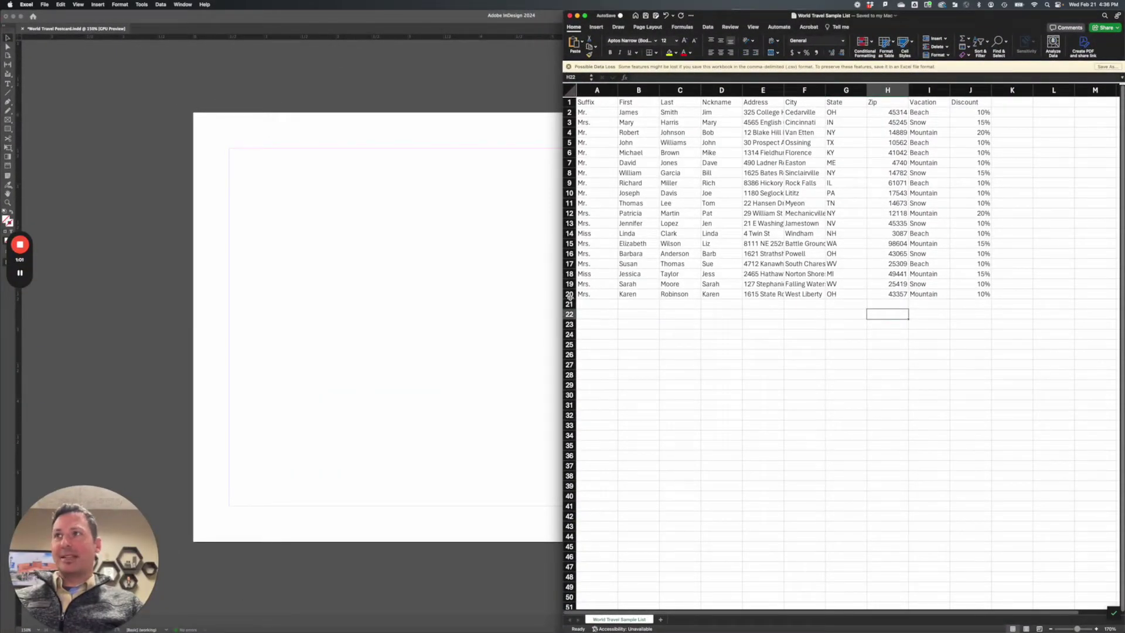
click(605, 113)
click(635, 113)
click(676, 112)
click(766, 112)
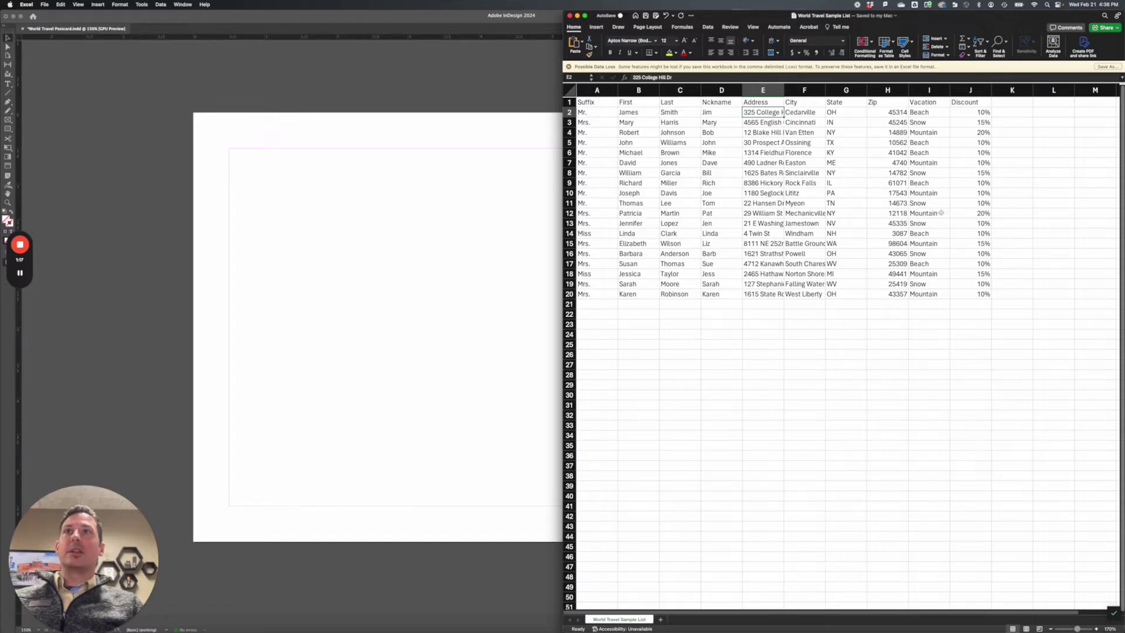
click(941, 213)
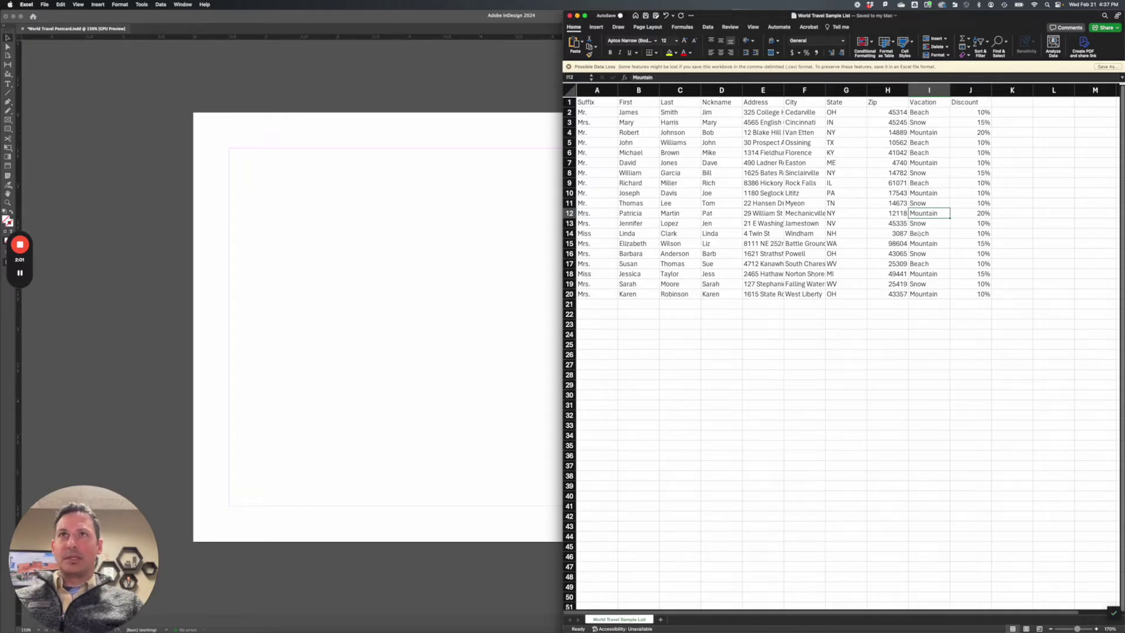
Step: Load World Travel Sample List.csv through the Data Merge panel's Select Data Source
click(445, 317)
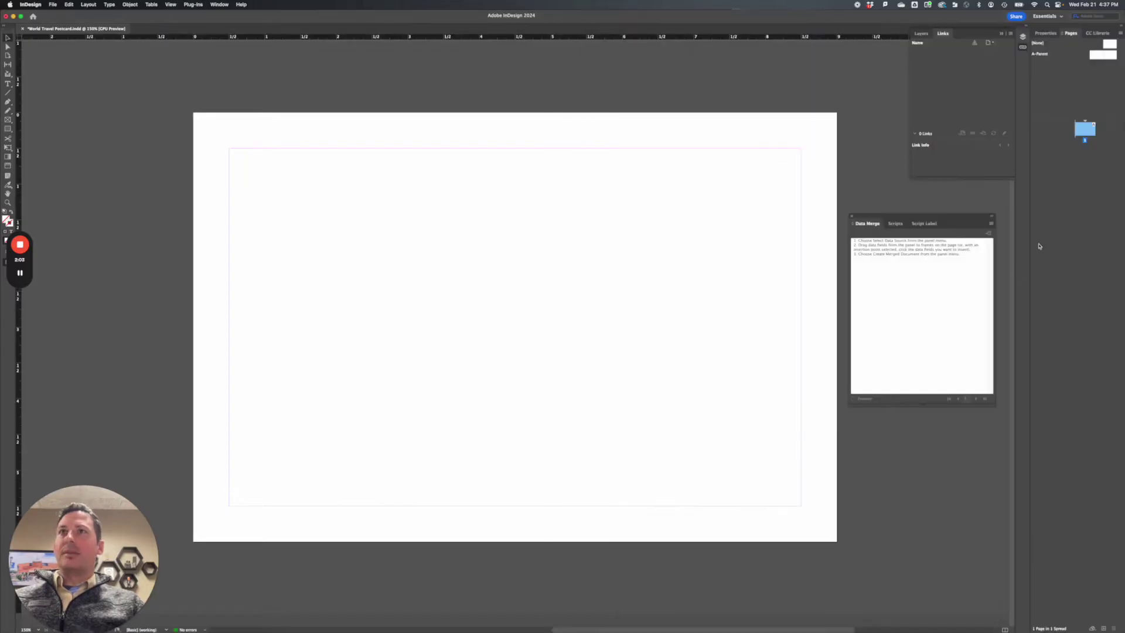
click(991, 223)
click(1013, 230)
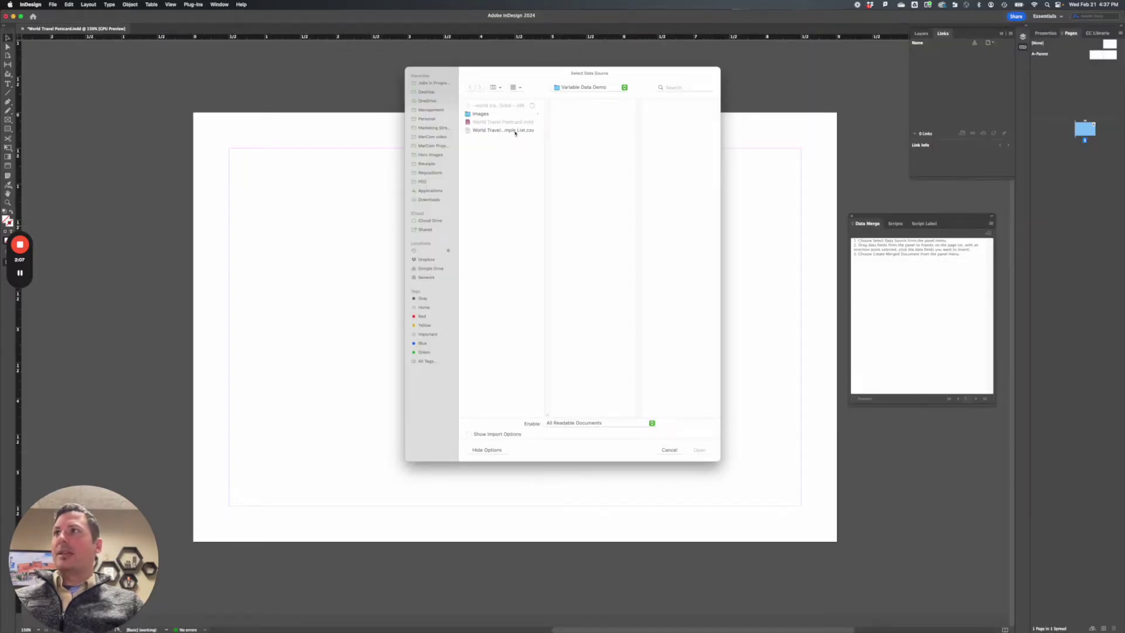
click(516, 130)
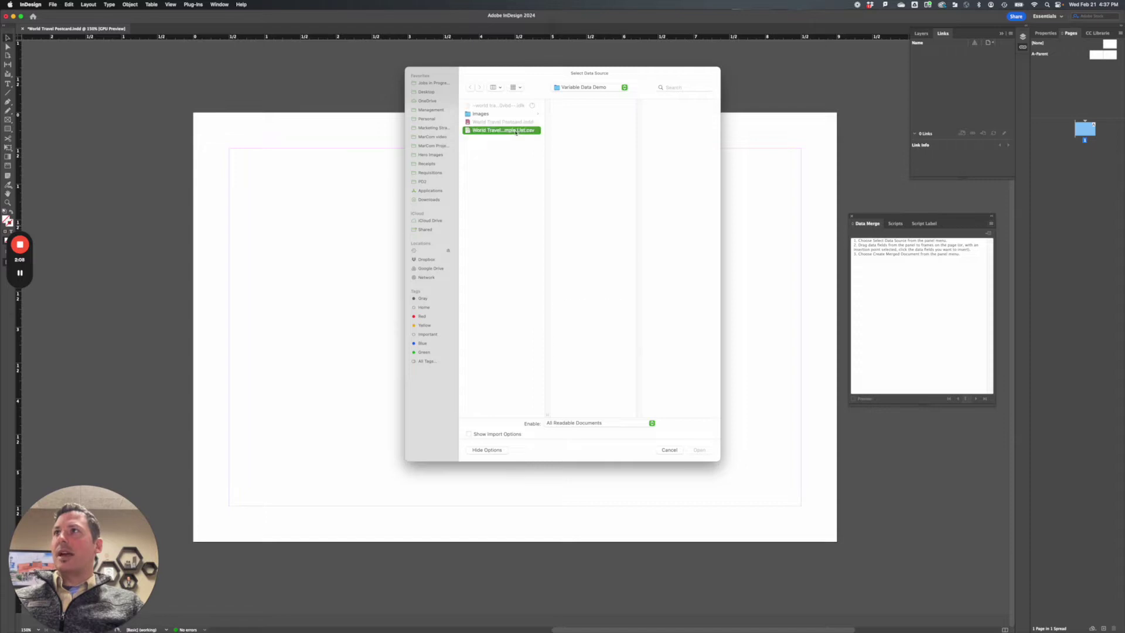
double_click(548, 415)
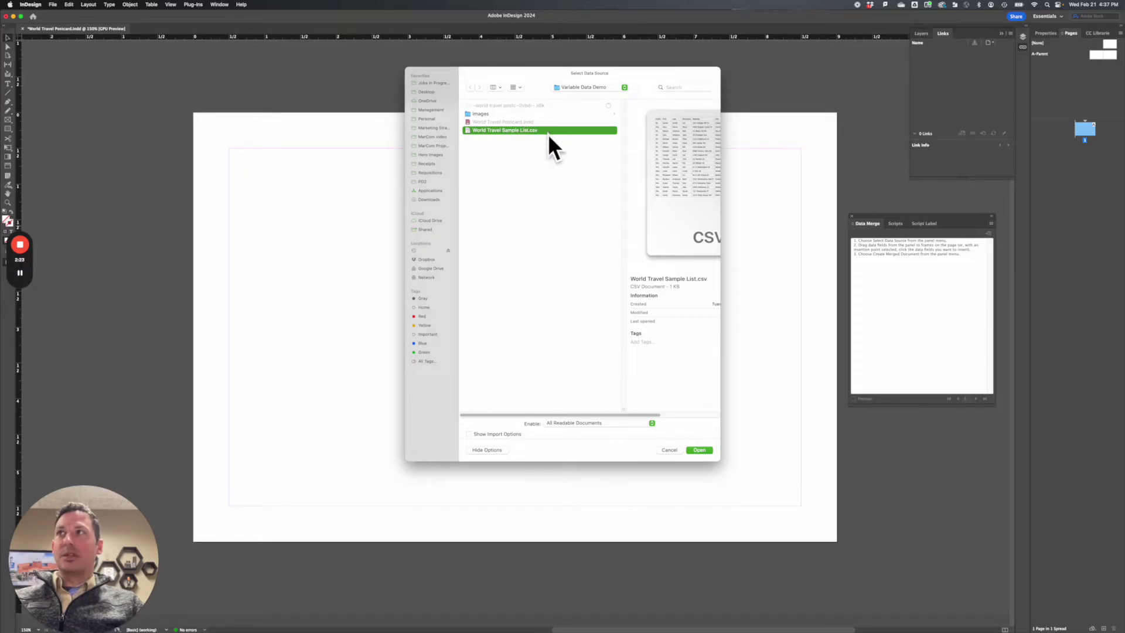
click(476, 115)
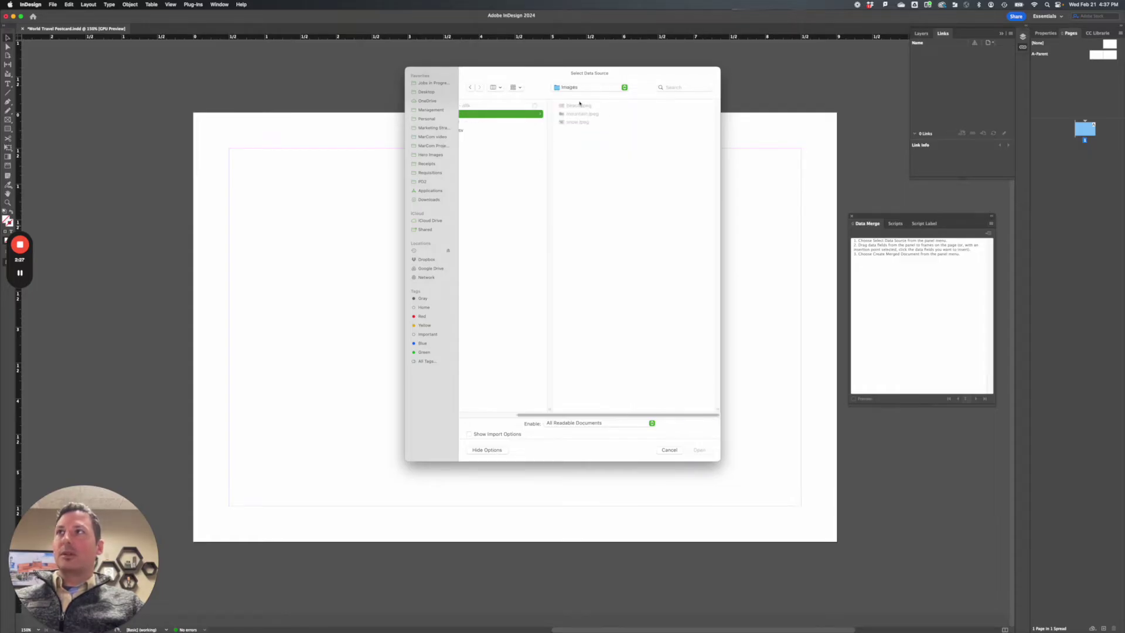
scroll(570, 148, left, 4)
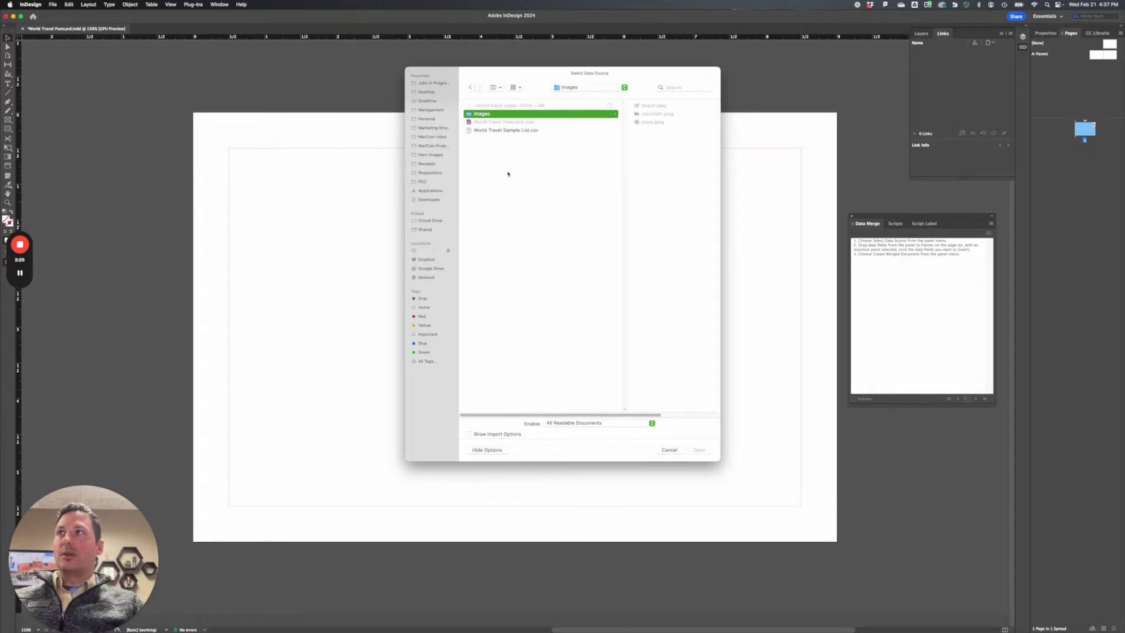
click(517, 131)
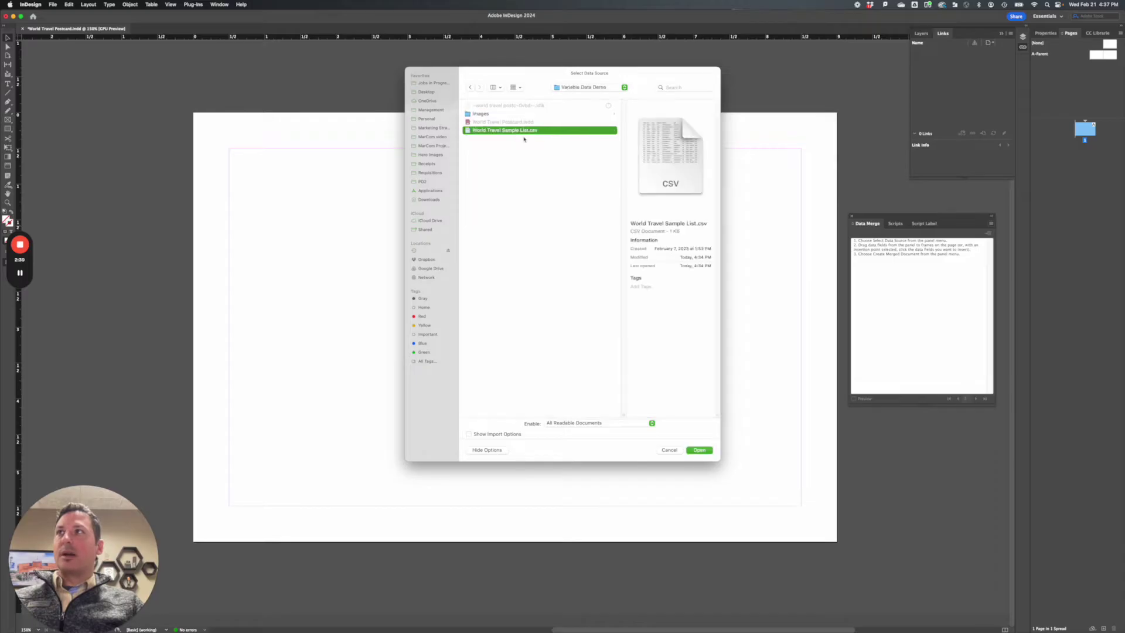
click(699, 450)
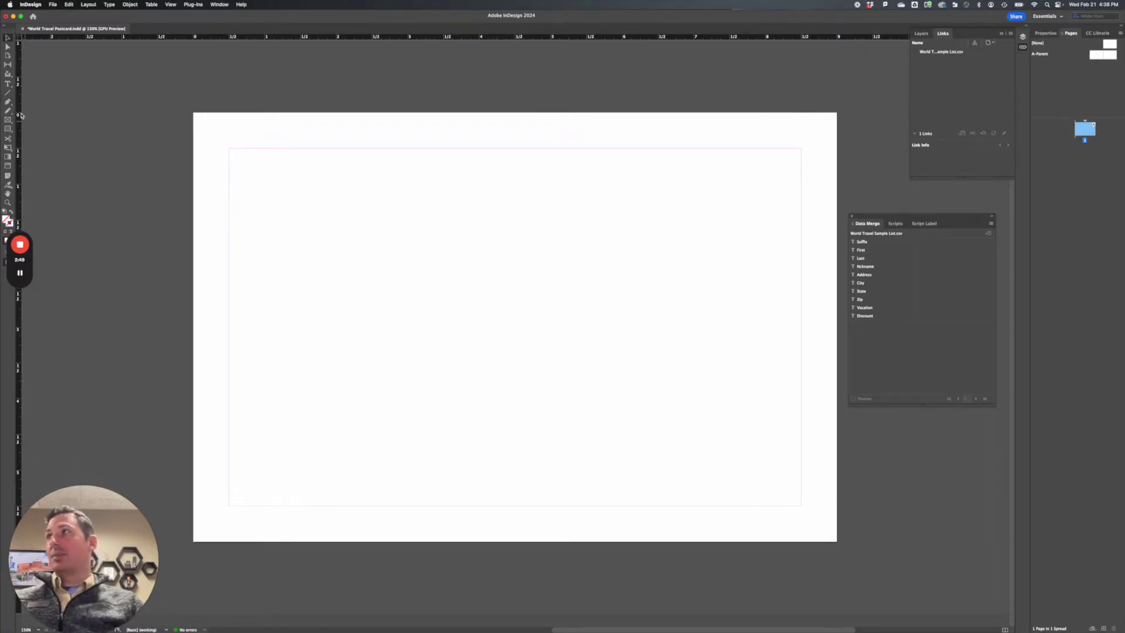
Step: Draw a text frame at the postcard's top-left and add the Suffix, First and Last fields
click(8, 84)
drag(229, 148, 519, 286)
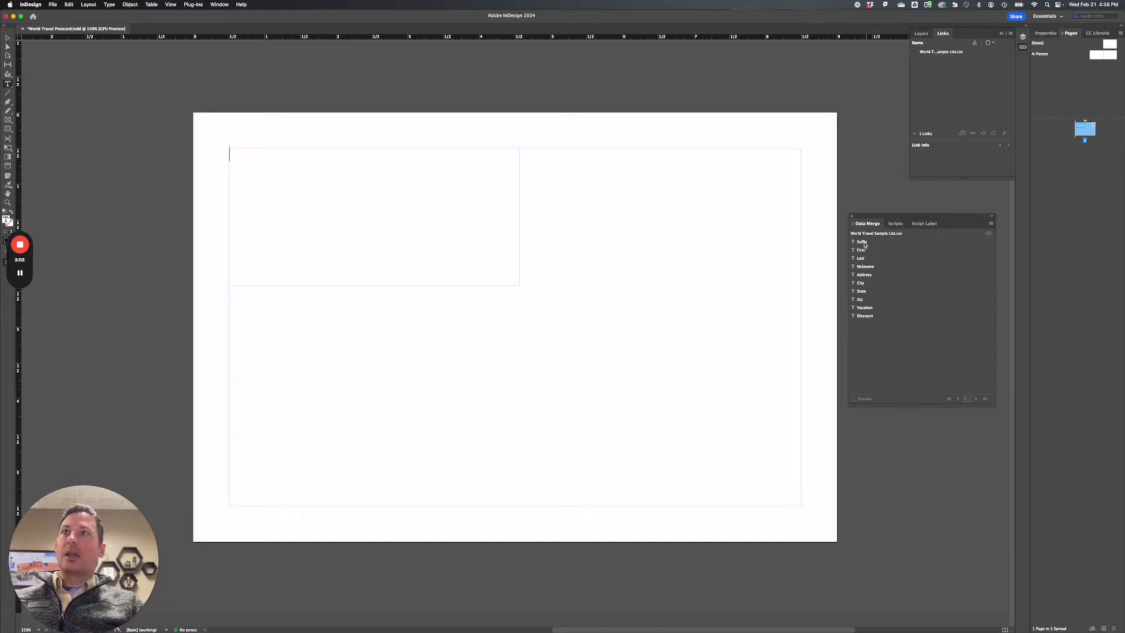
drag(858, 244, 362, 190)
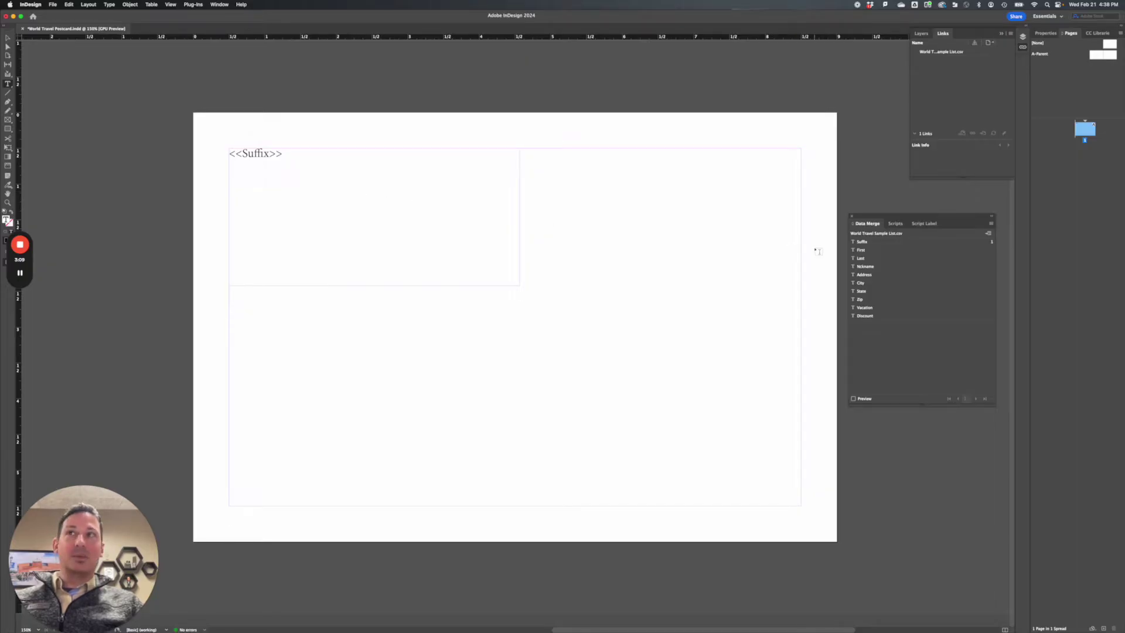
drag(861, 250, 352, 179)
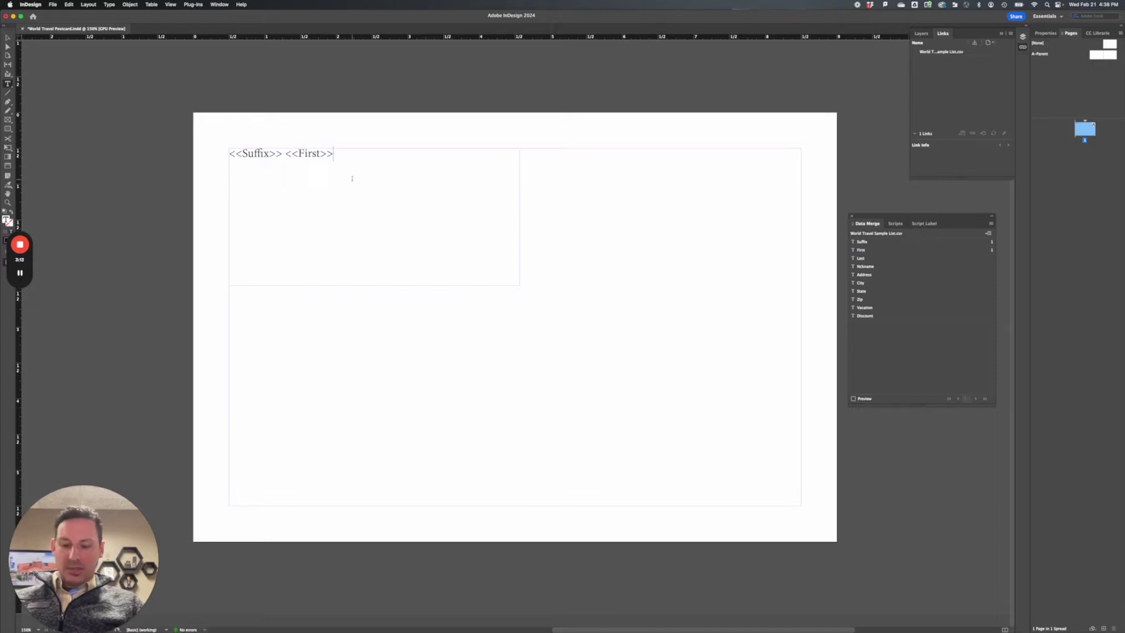
drag(860, 257, 462, 198)
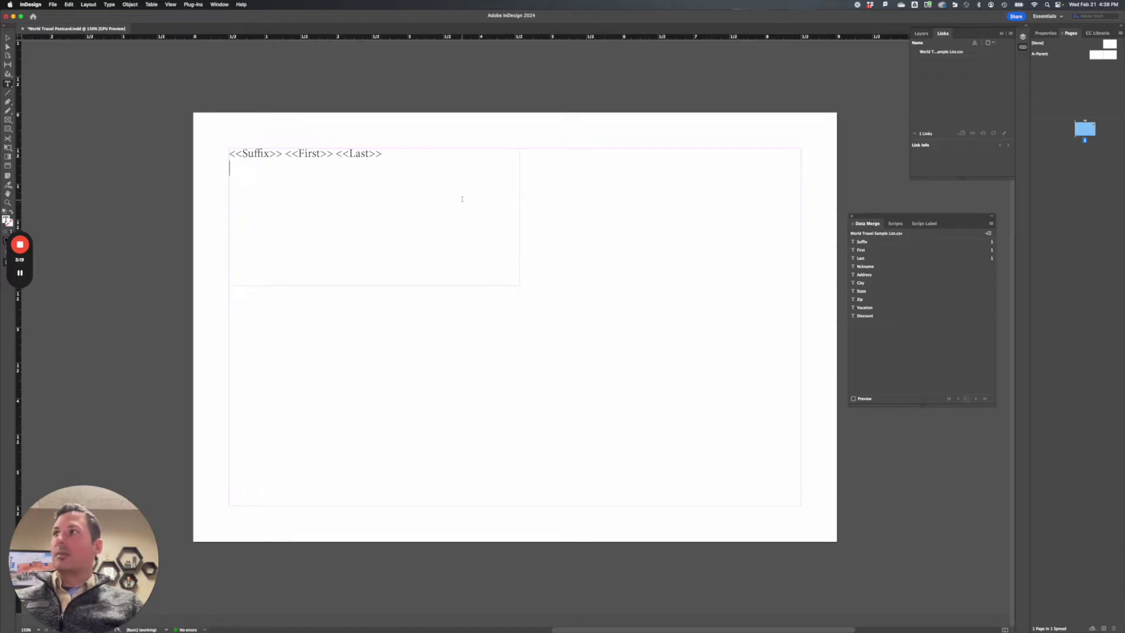
Step: Add the Address field, then a new line with City, a comma, State and Zip
click(872, 275)
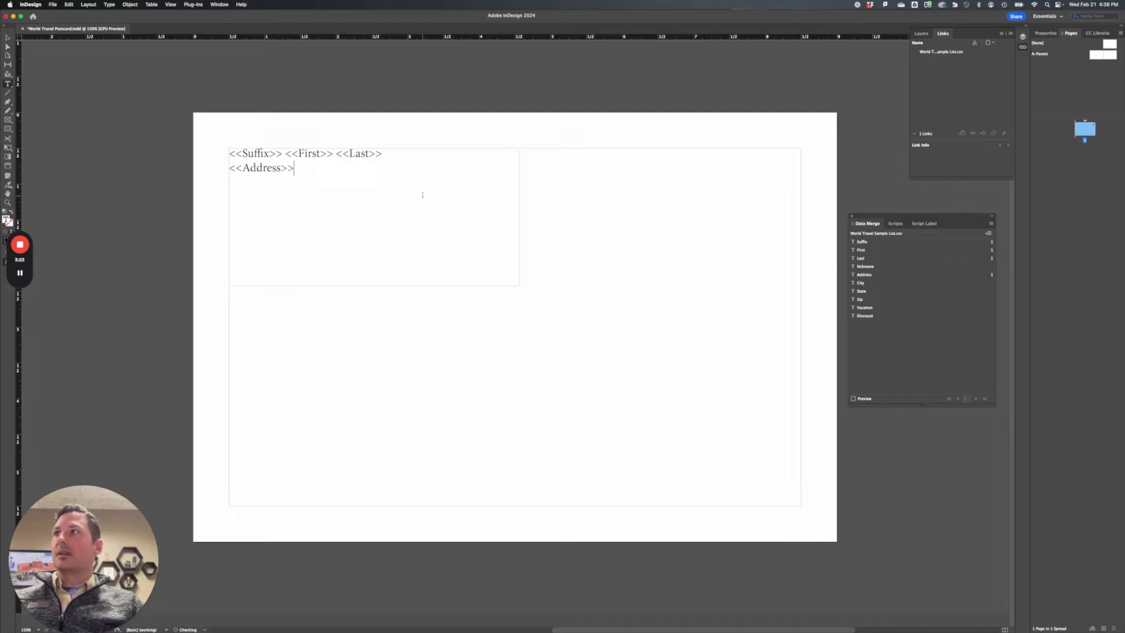
key(Return)
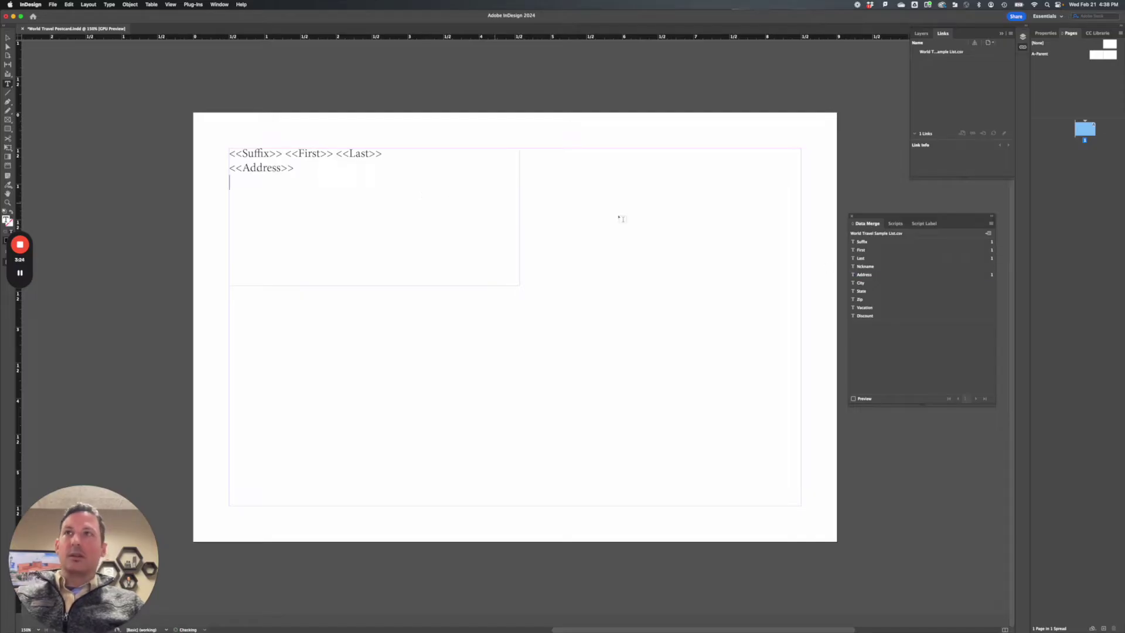
click(860, 283)
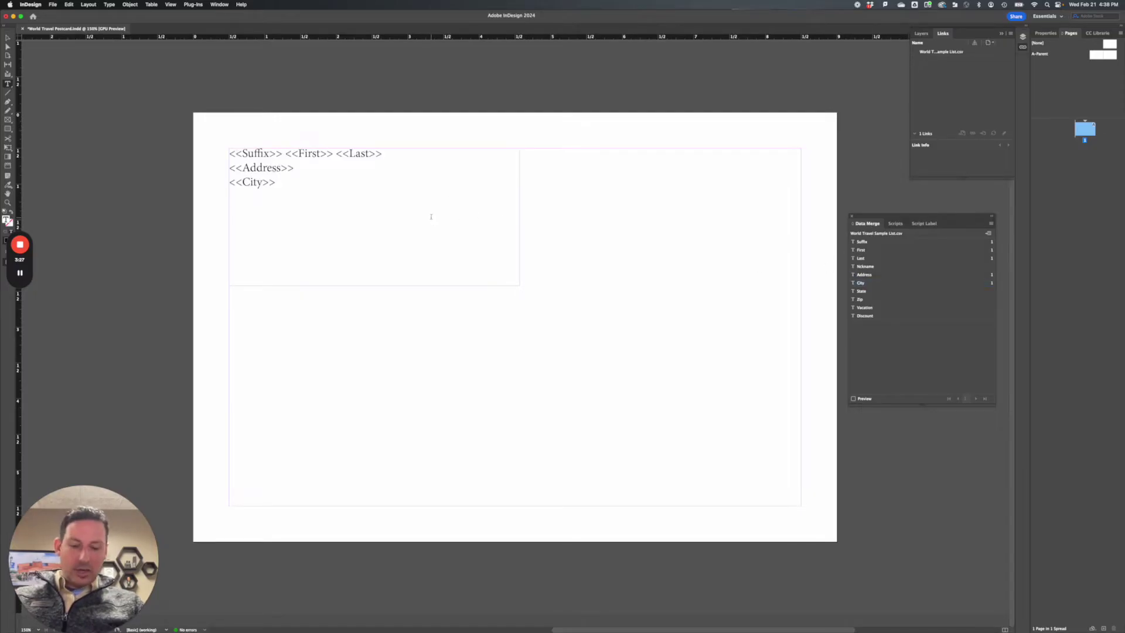
text(,)
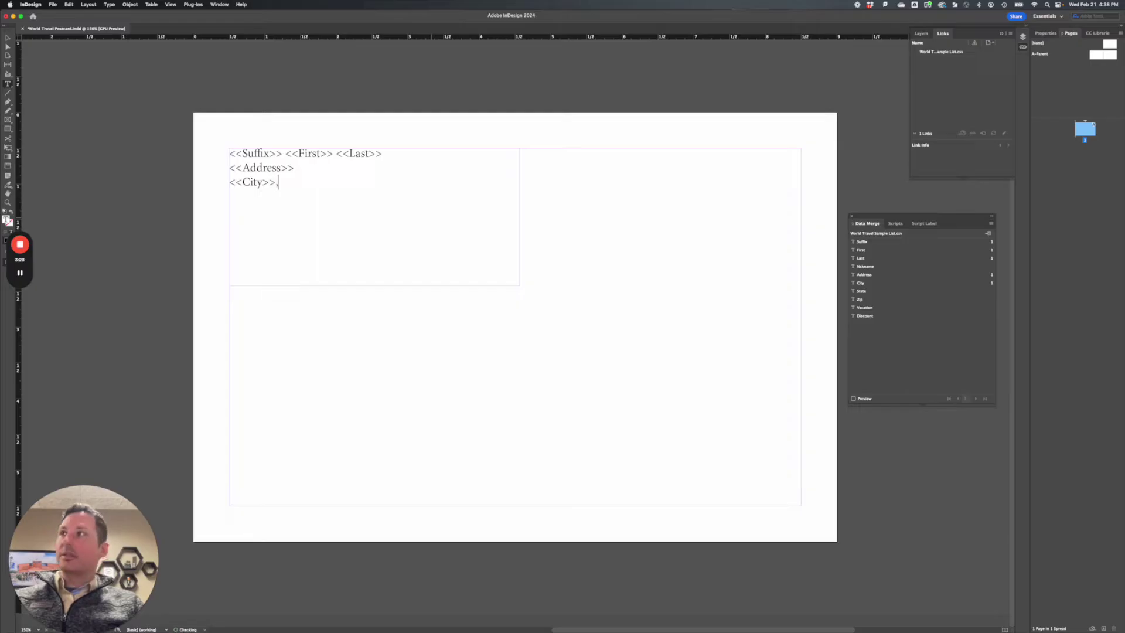
click(879, 291)
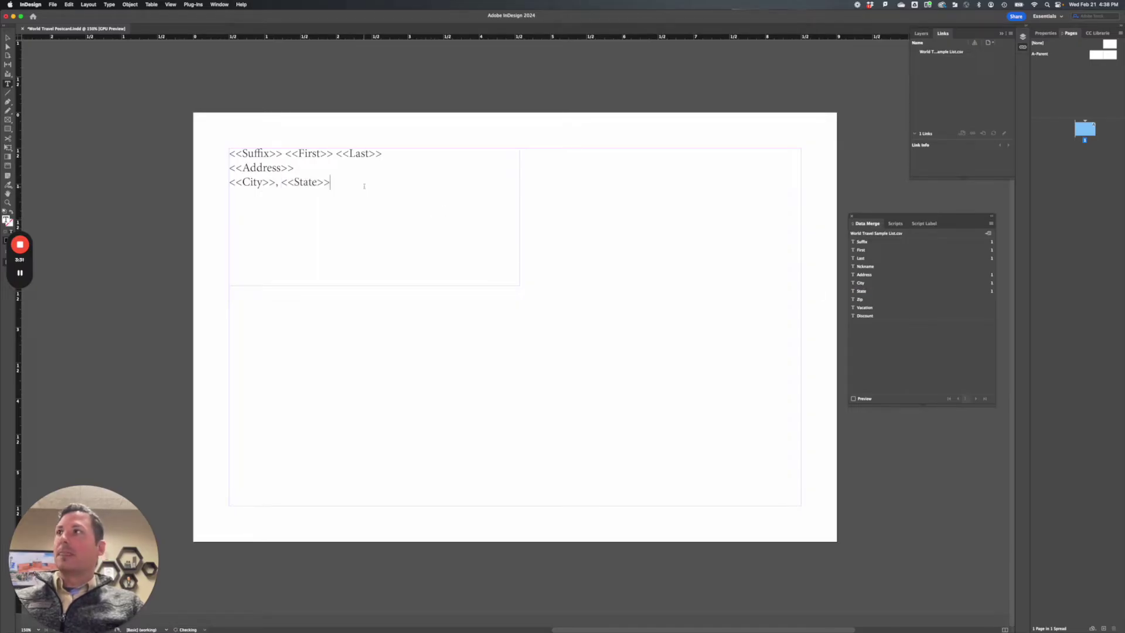
click(871, 300)
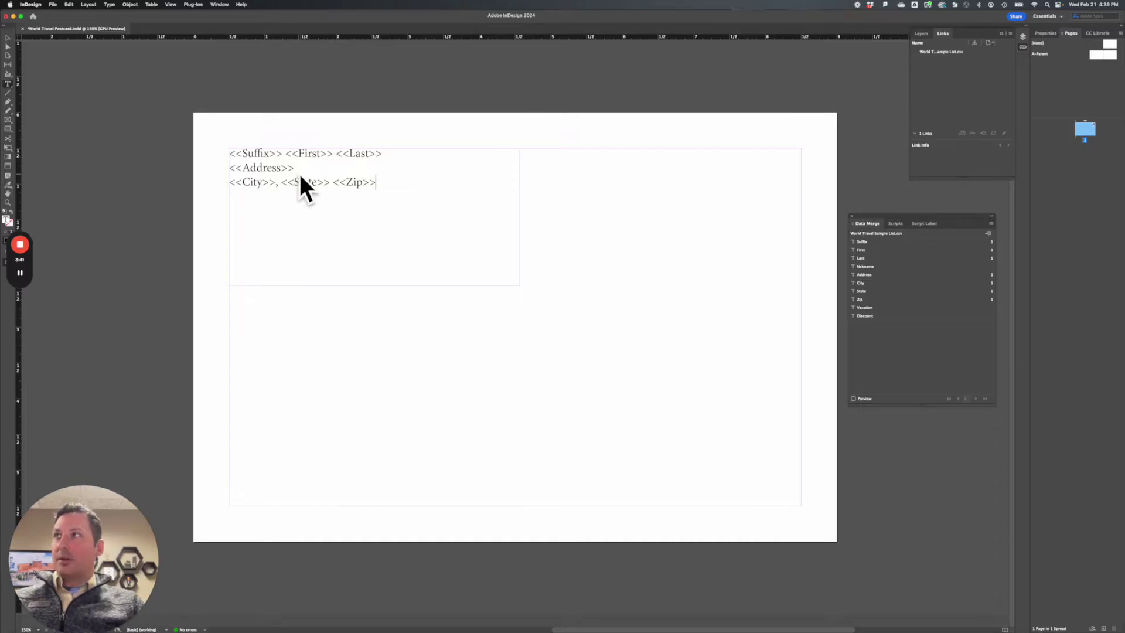
Step: Shrink the address frame closer to its text and select the name line of merge fields
click(8, 38)
click(324, 177)
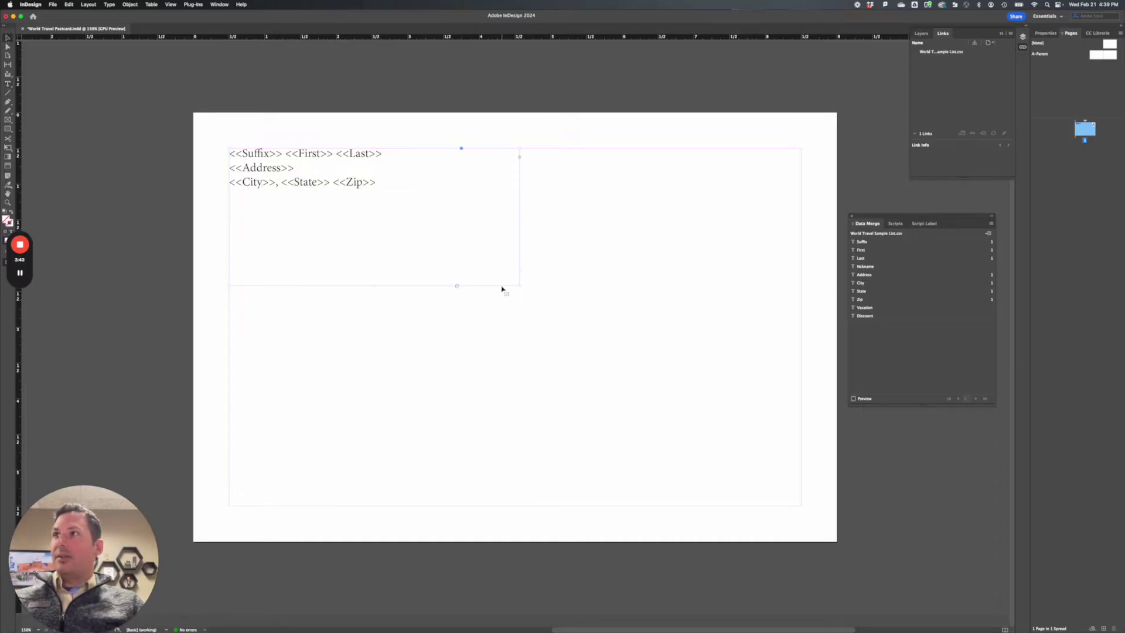
drag(519, 285, 491, 244)
double_click(373, 185)
drag(388, 185, 229, 154)
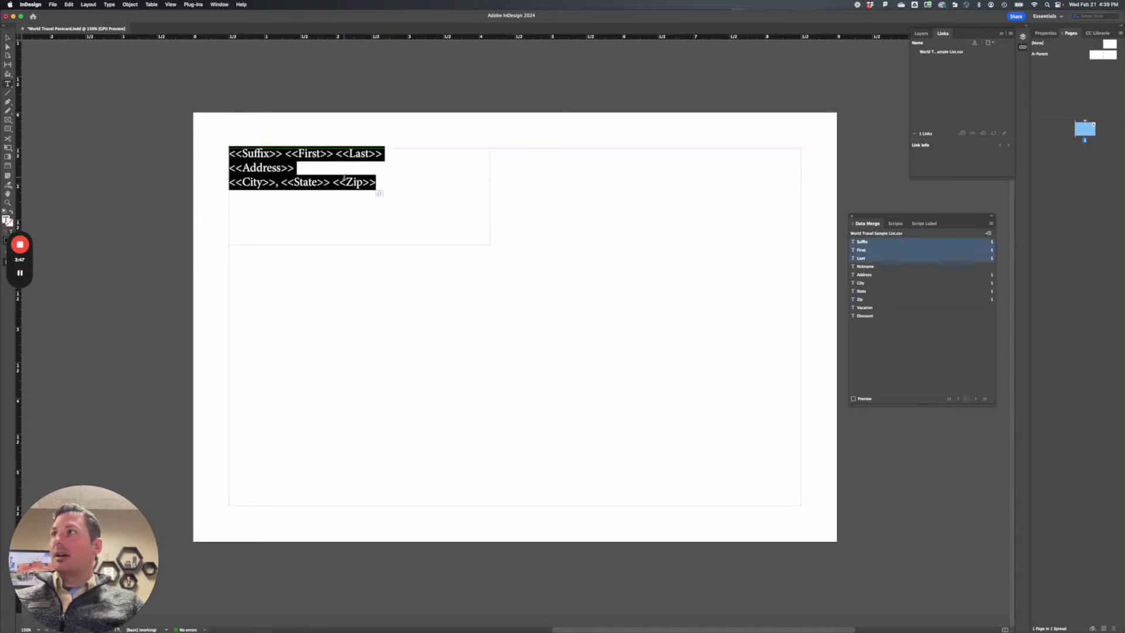
click(389, 154)
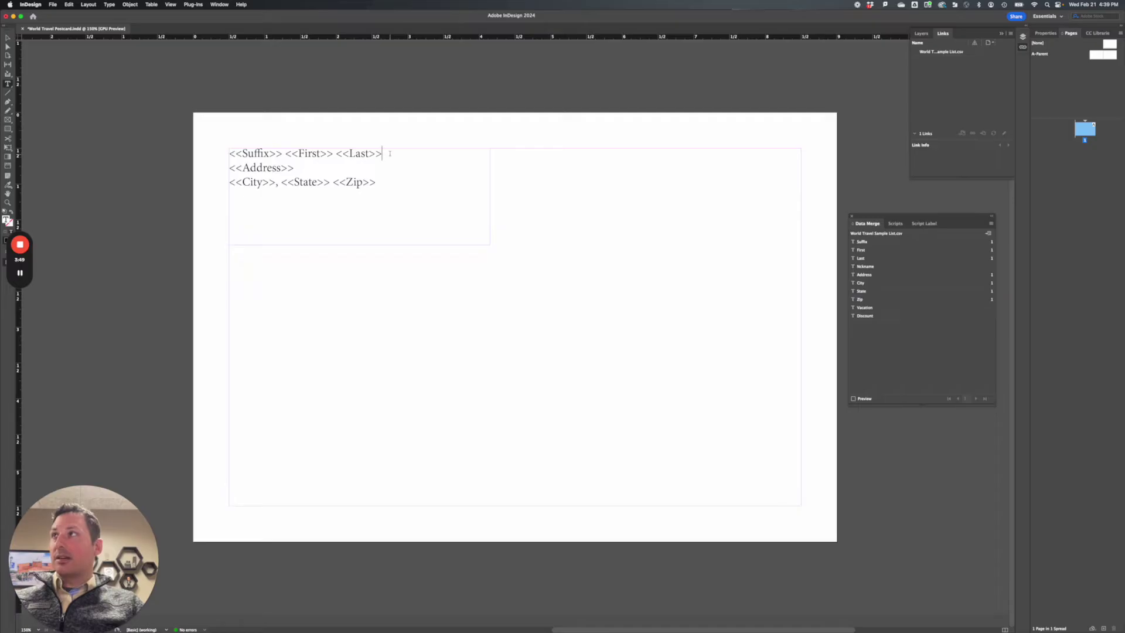
drag(389, 153, 220, 151)
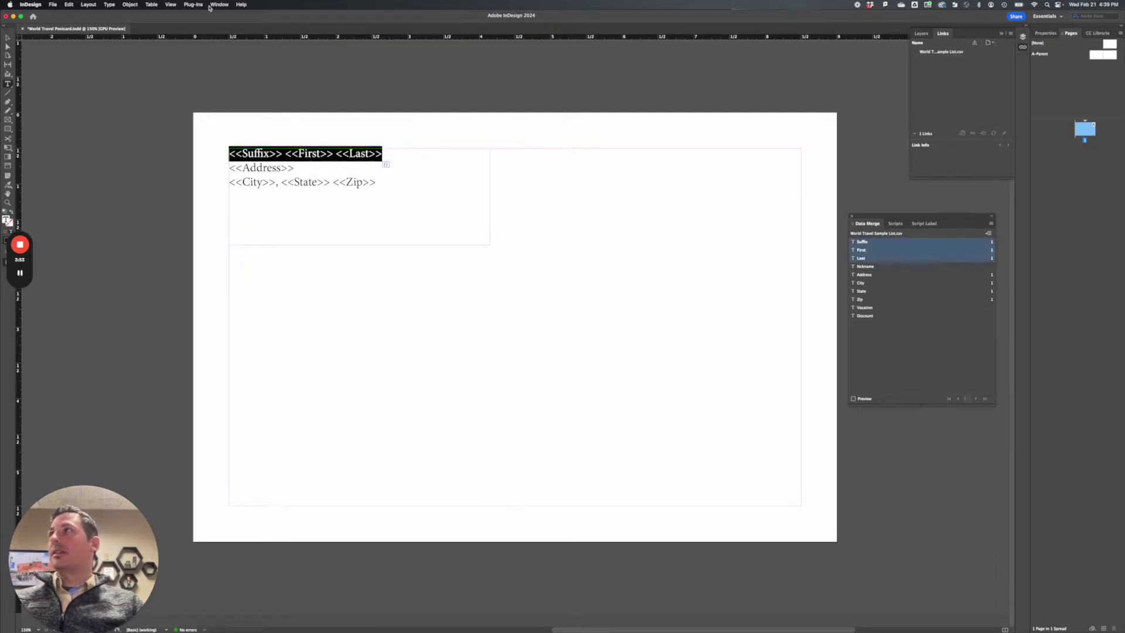
Step: Set the name line's font style to Bold in the Character panel
click(219, 5)
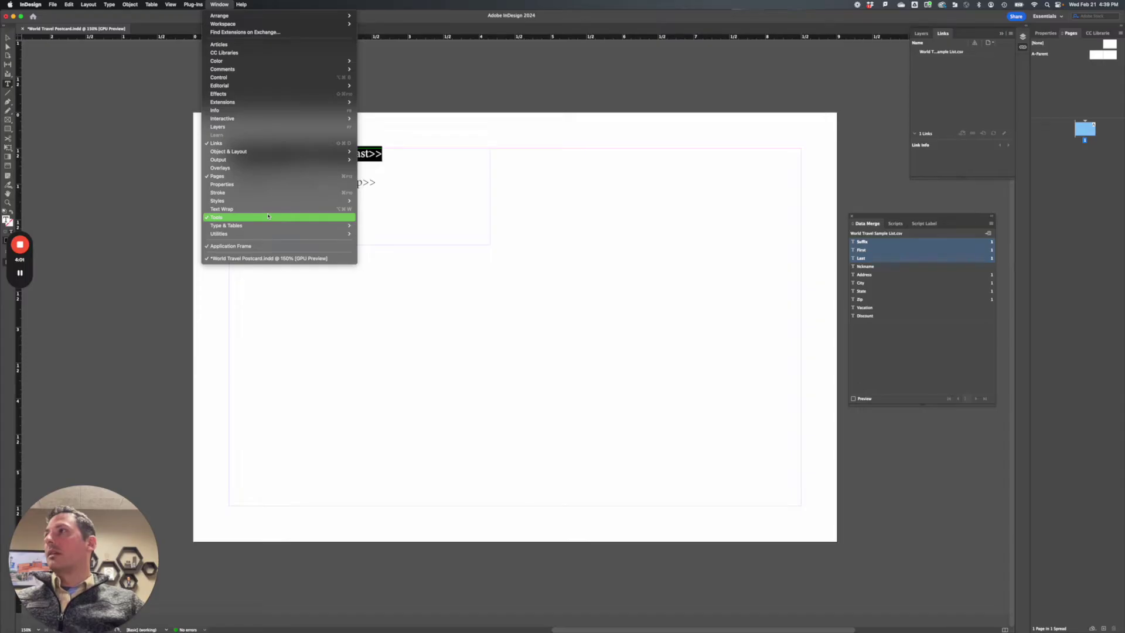
click(368, 228)
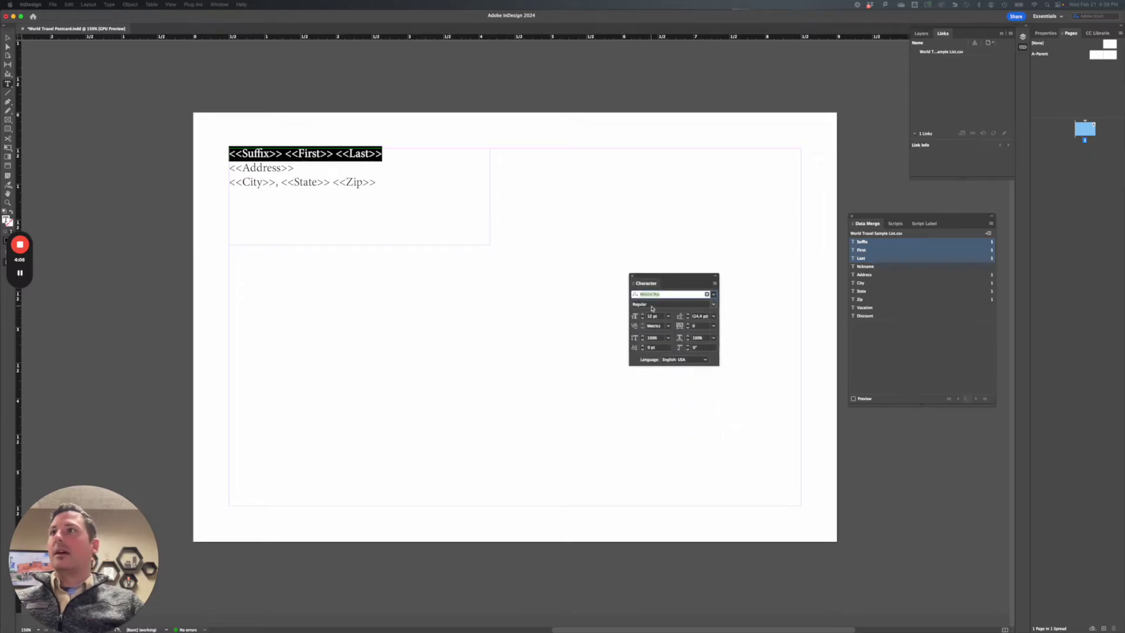
click(714, 304)
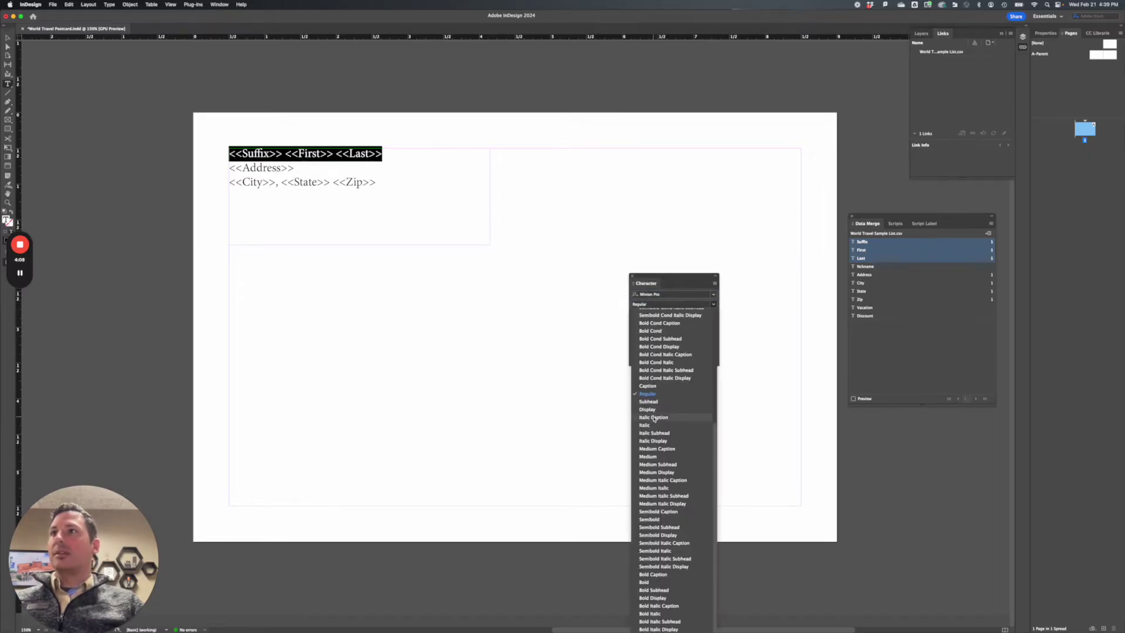
click(647, 582)
click(7, 37)
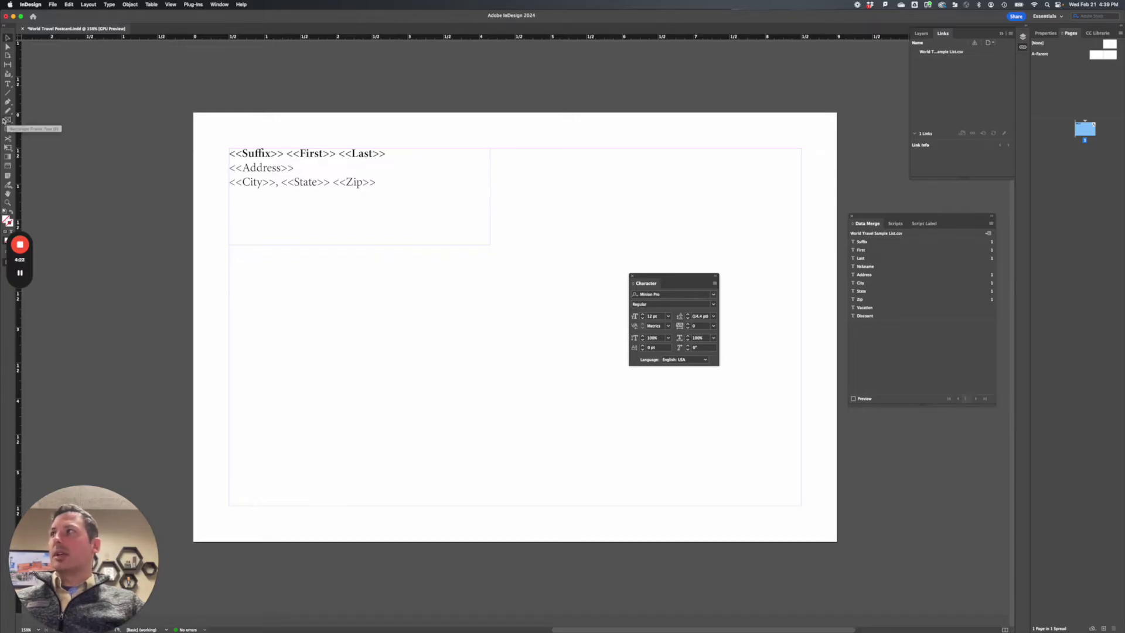
Step: Draw a rectangle picture frame below the address block, then switch to the Excel sample list
click(7, 120)
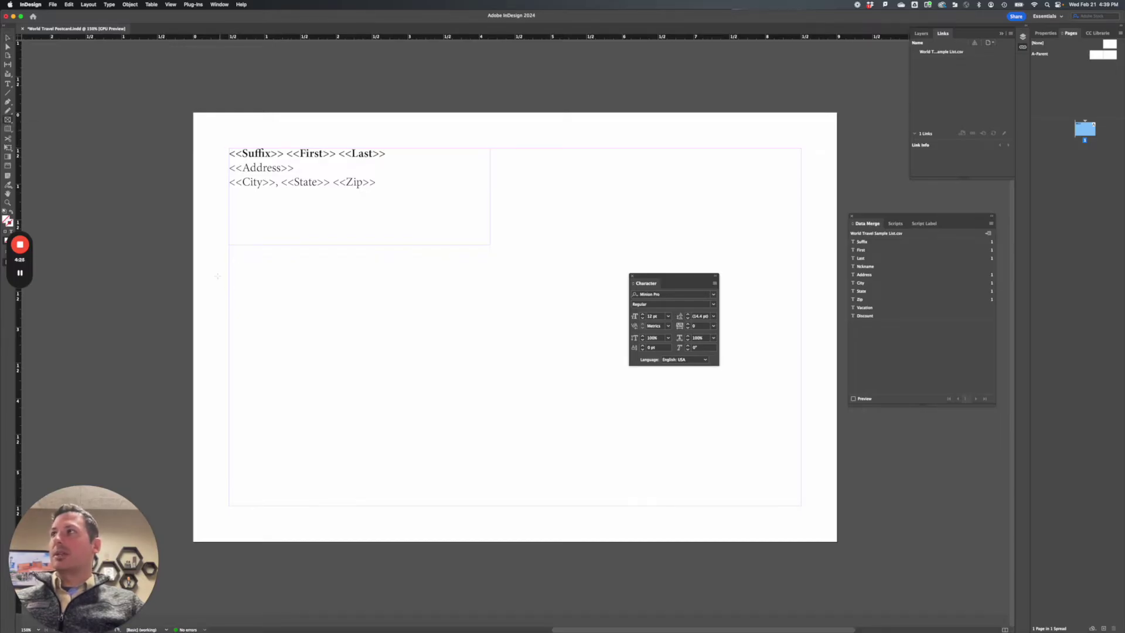
drag(229, 273, 560, 443)
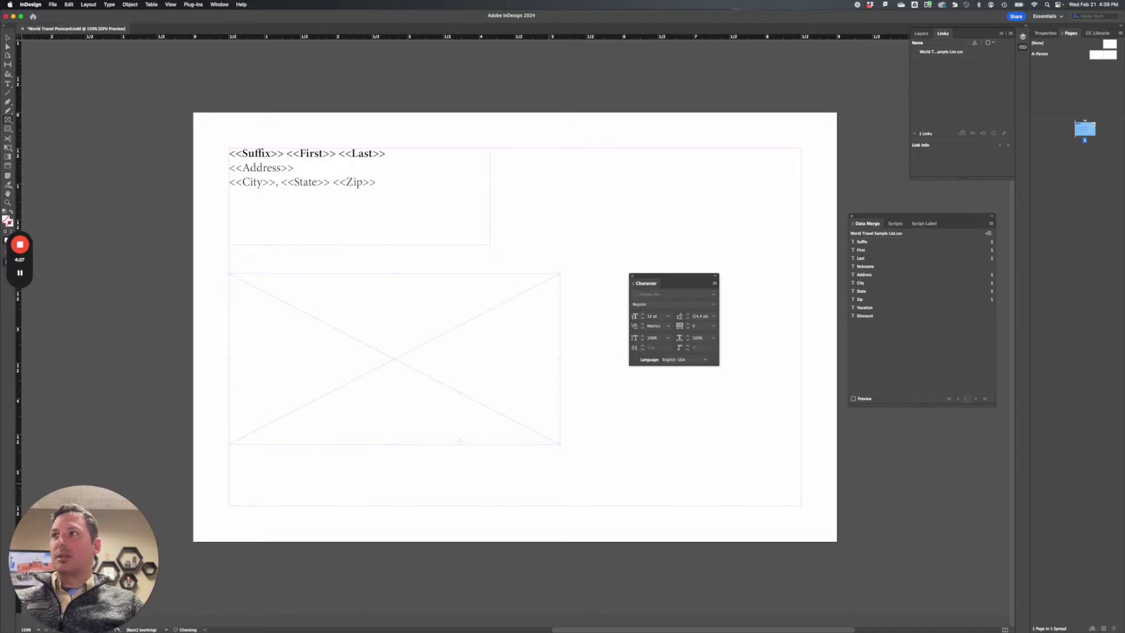
click(7, 37)
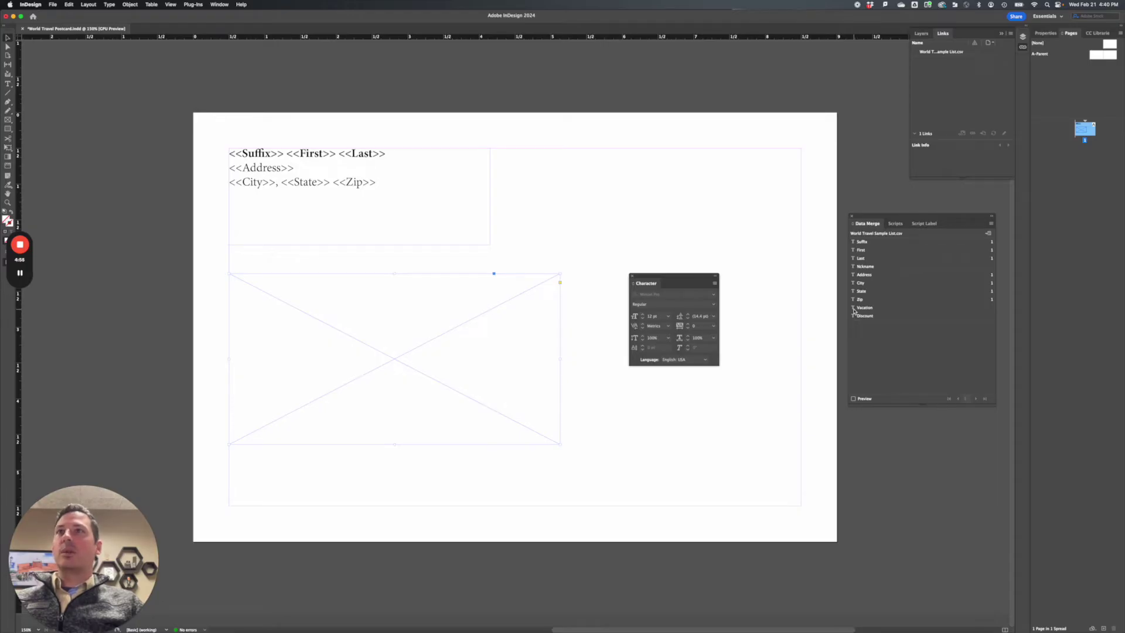
key(ctrl+Up)
click(896, 273)
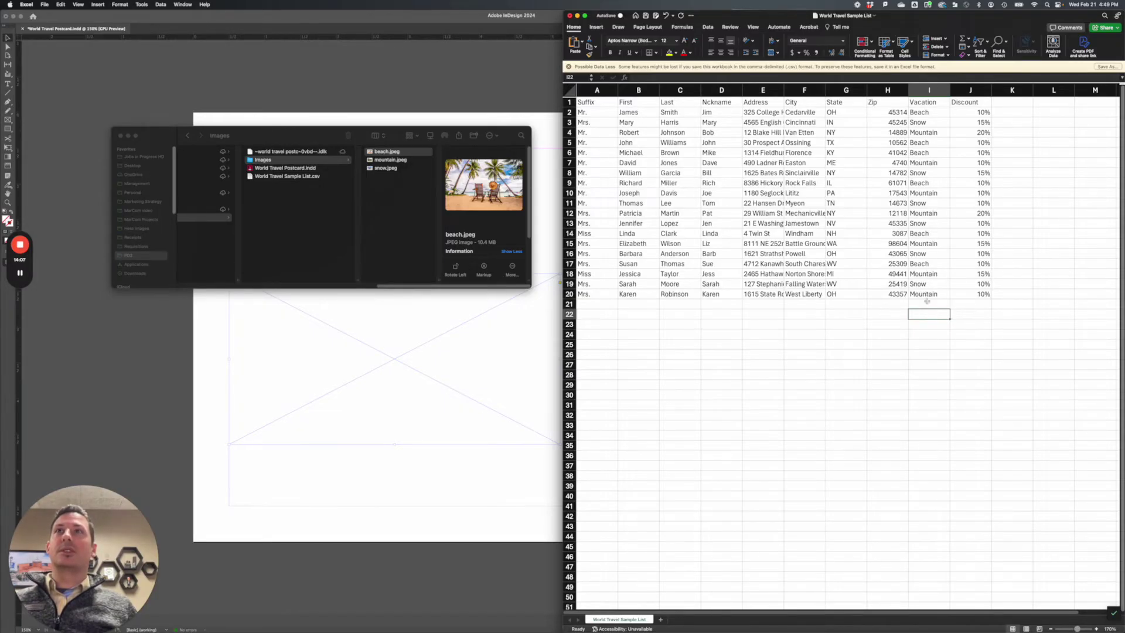
Step: Copy the Vacation column and insert it as column J, shifting Discount to column K
scroll(932, 114, down, 1)
scroll(925, 253, down, 1)
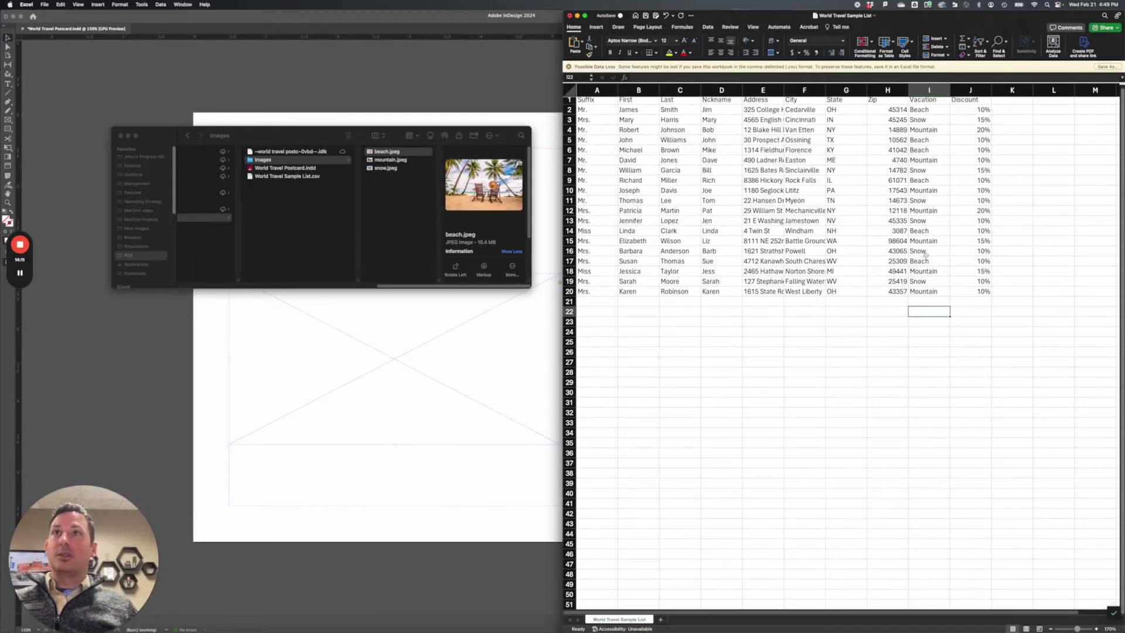
click(928, 110)
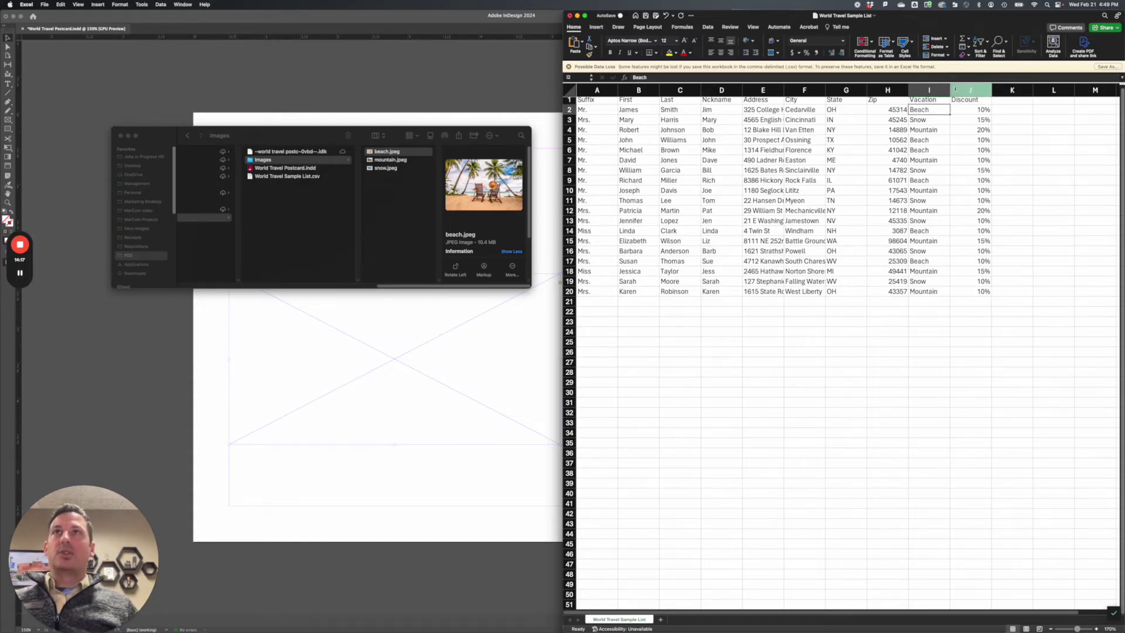
click(954, 89)
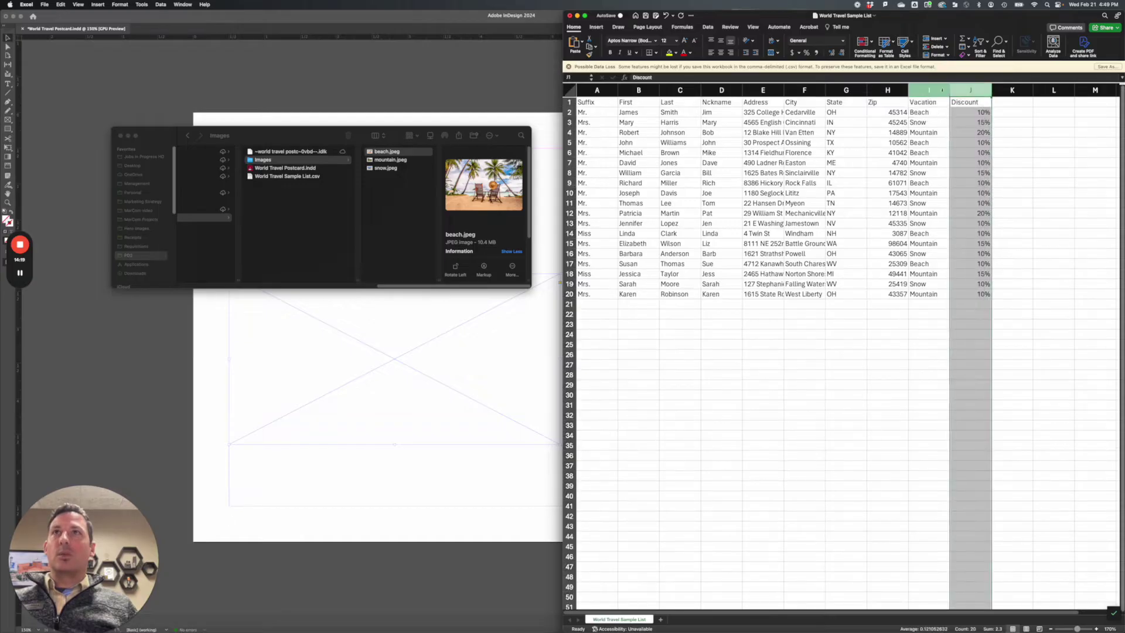
click(940, 89)
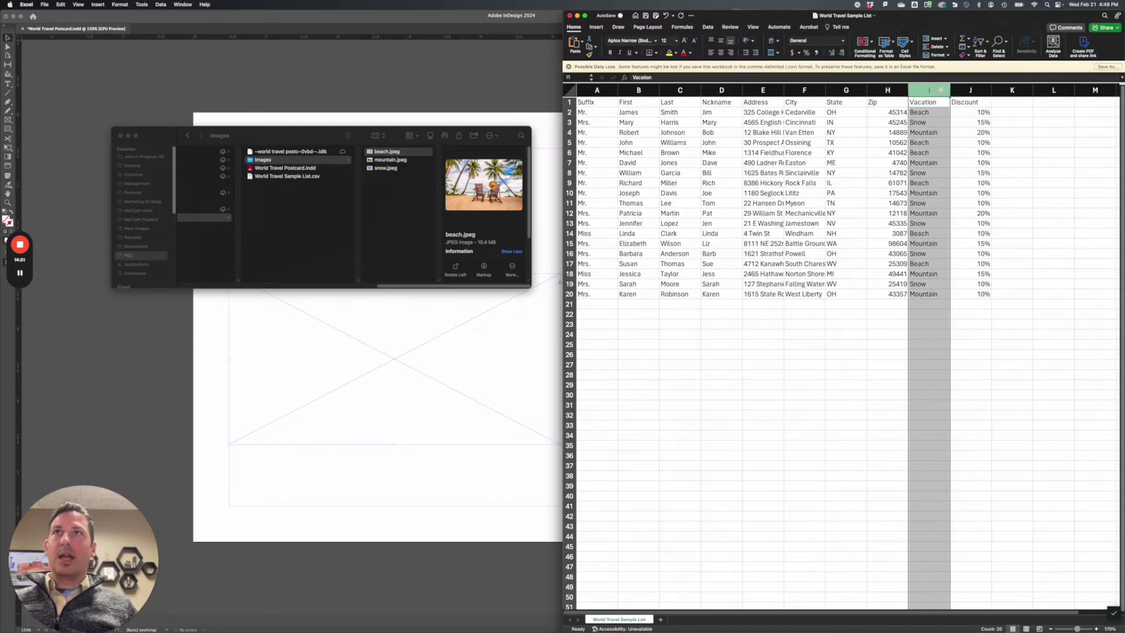
key(super+c)
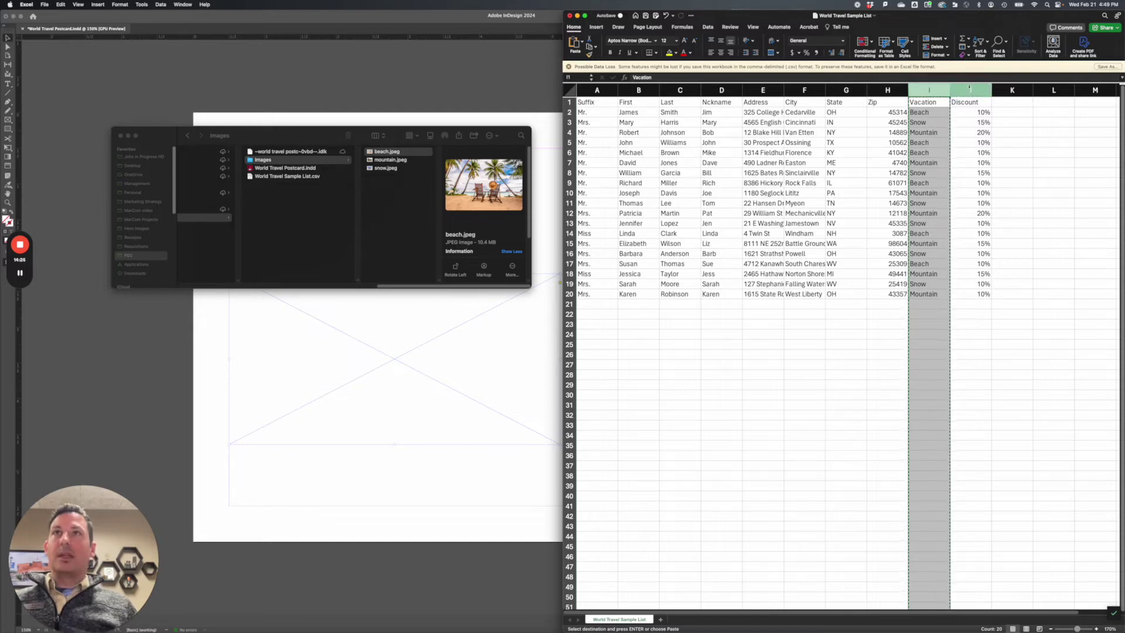
right_click(966, 90)
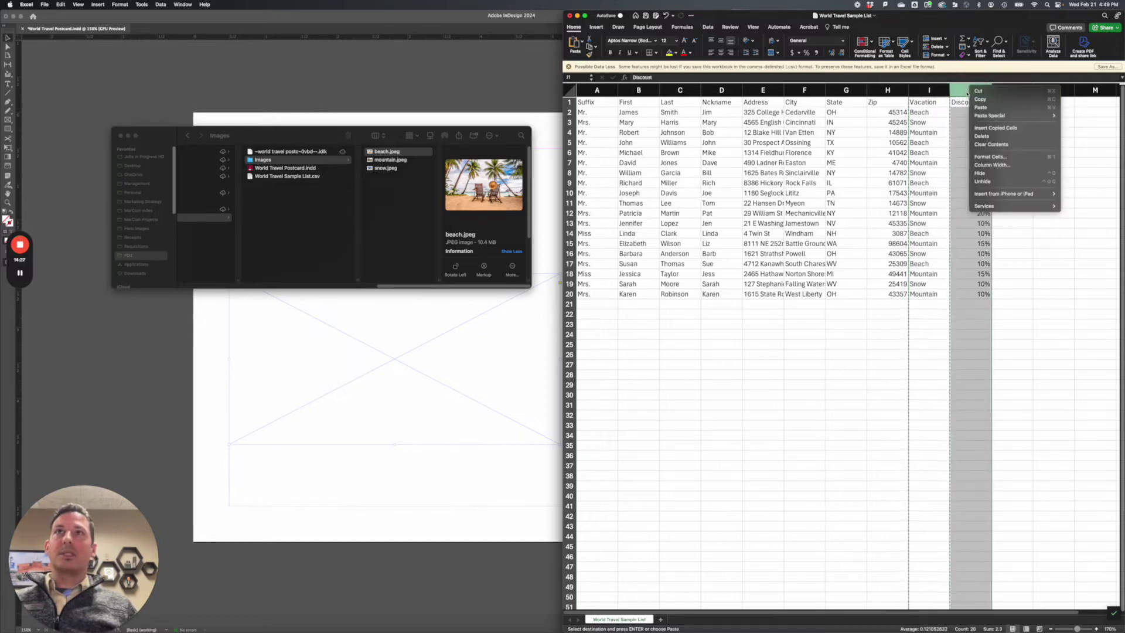
click(981, 128)
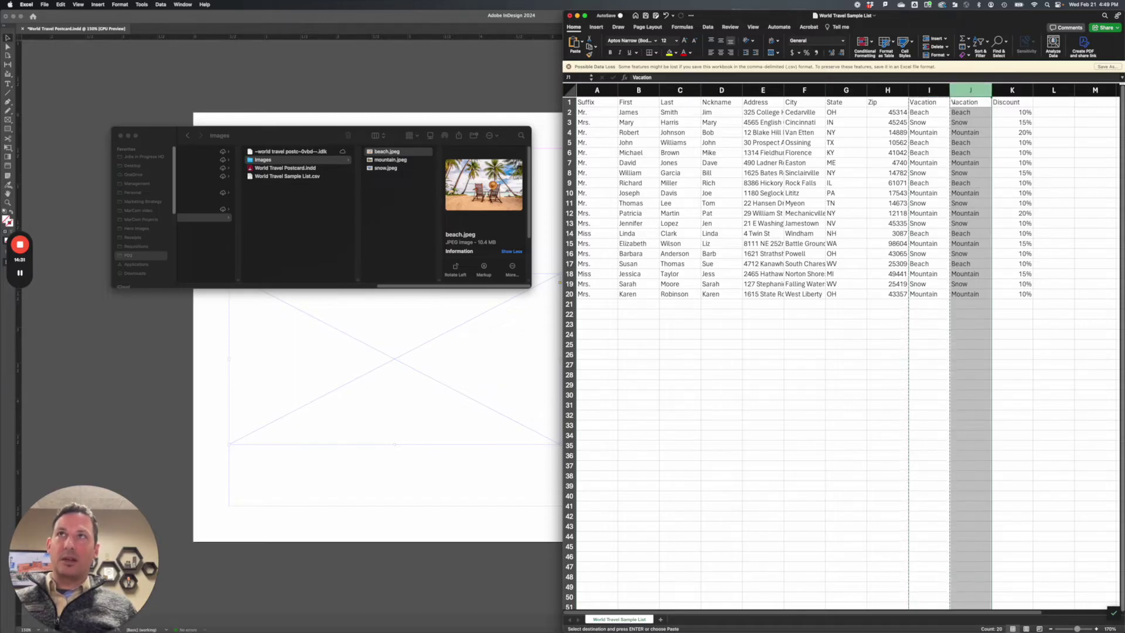
Step: Rename the duplicated column's J1 heading to 'Image'
click(960, 104)
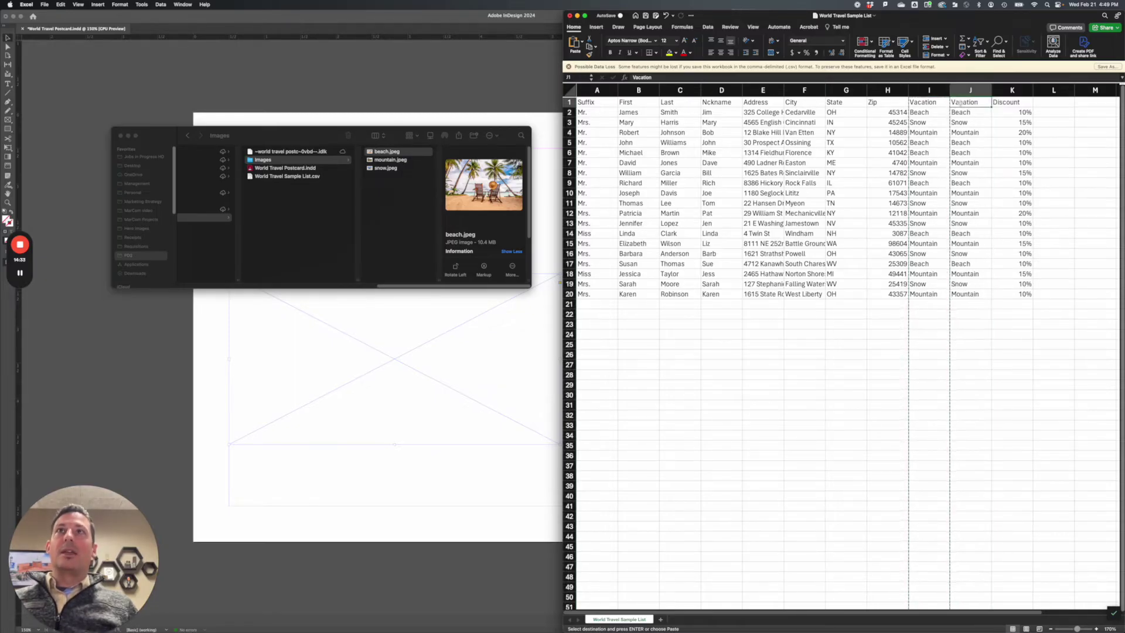
text(Image)
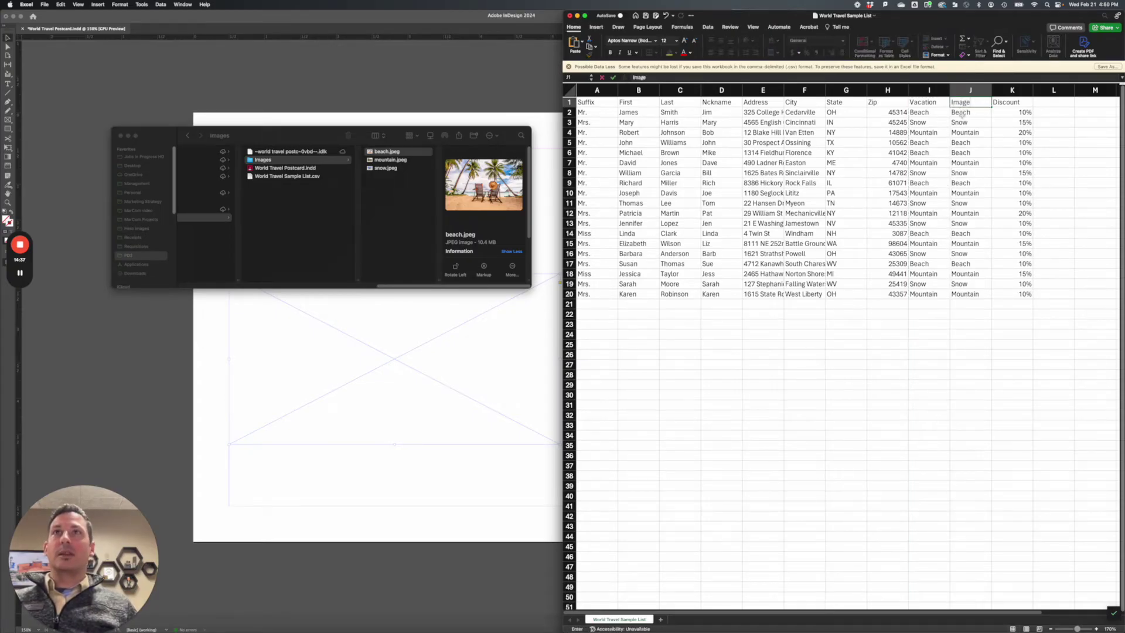
key(Return)
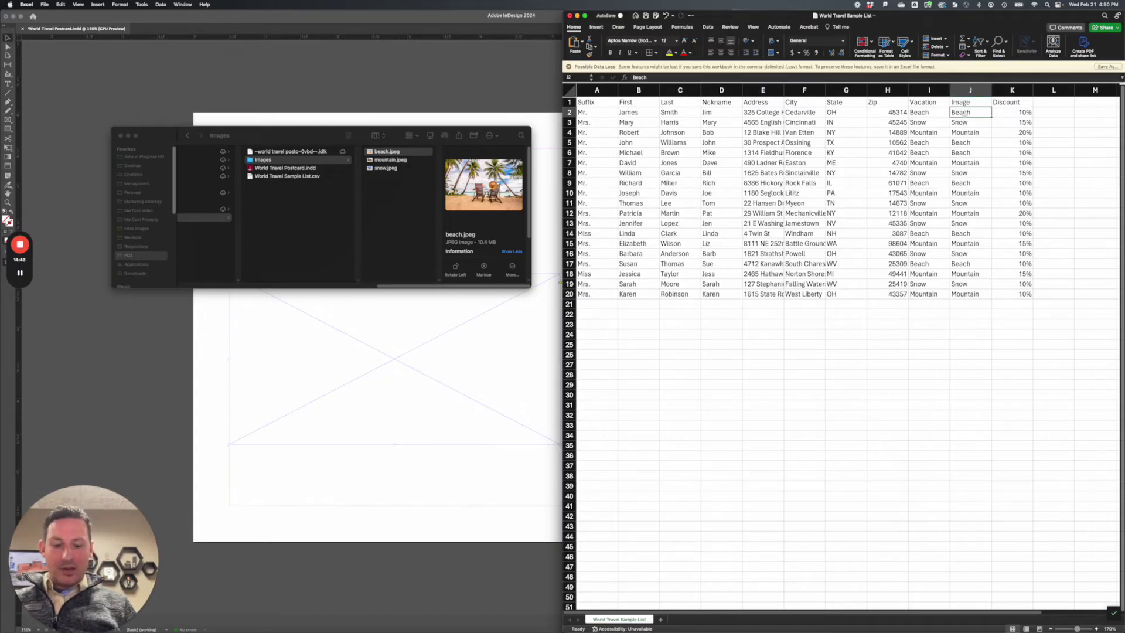
Step: Try entering /images/beach.jpeg in J2 and pasting it into J6, then undo both
text(/image)
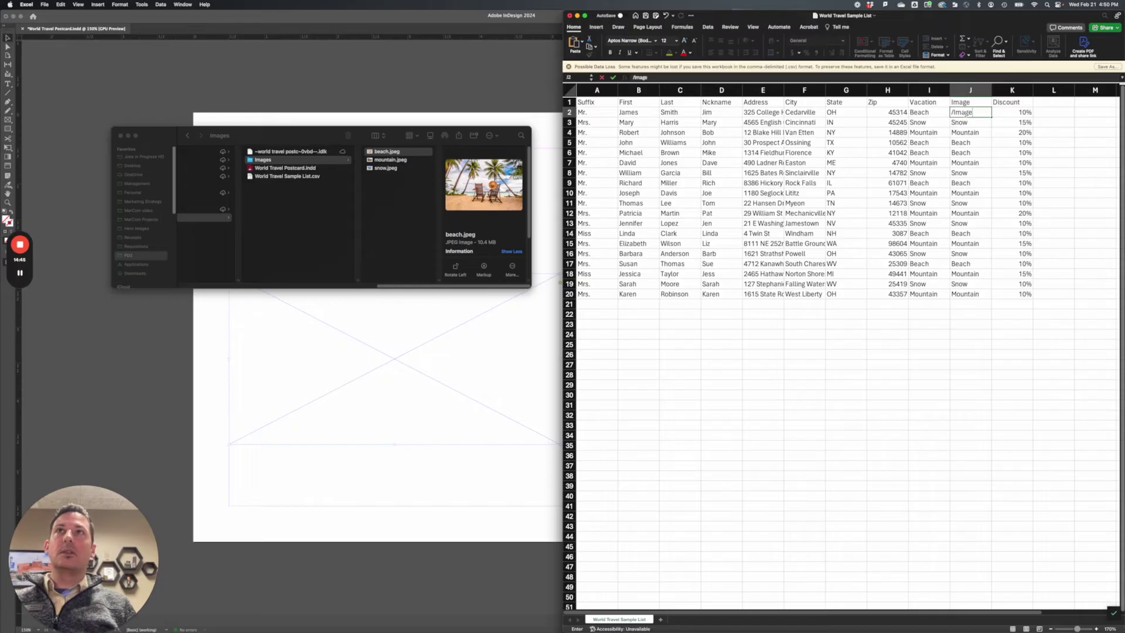
text(s/)
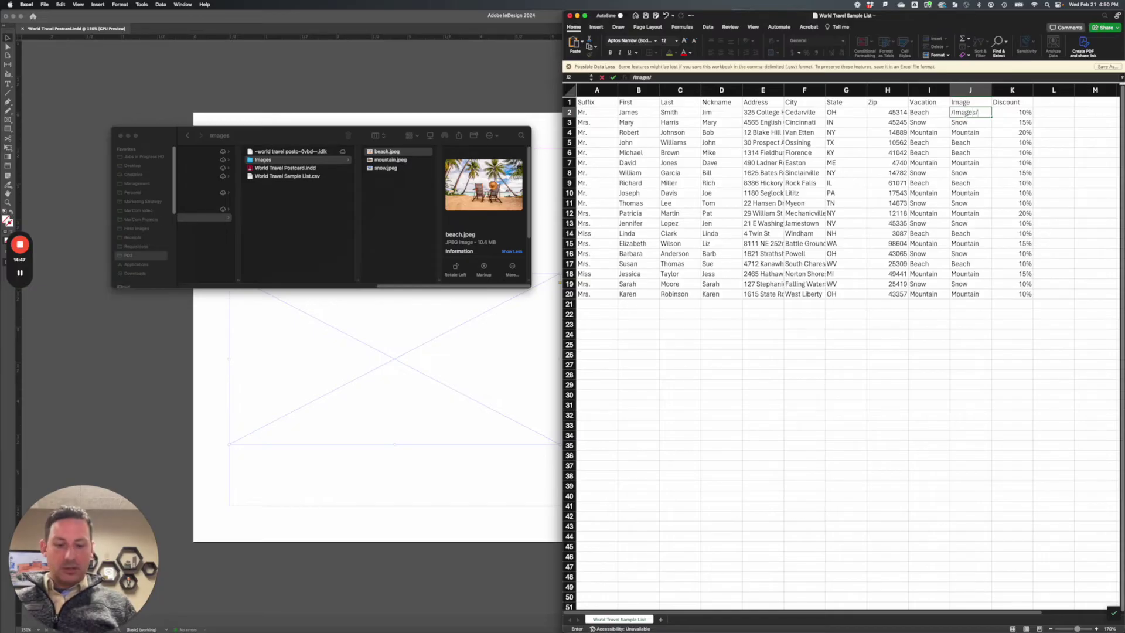
text(beach.jpeg)
key(Return)
key(Up)
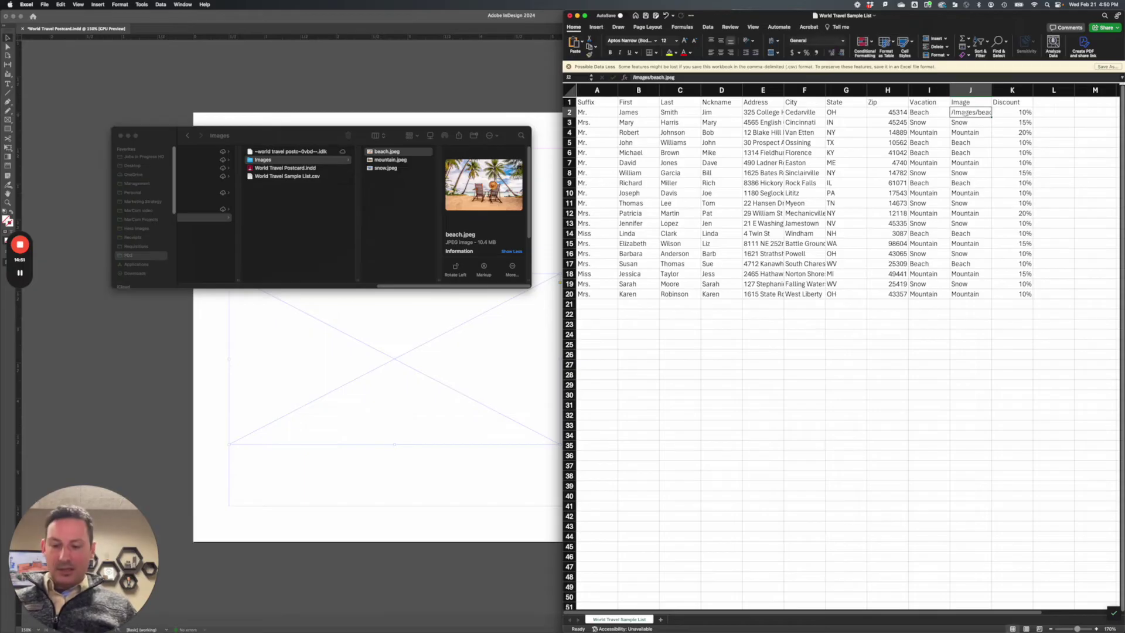
key(super+c)
click(963, 152)
key(super+v)
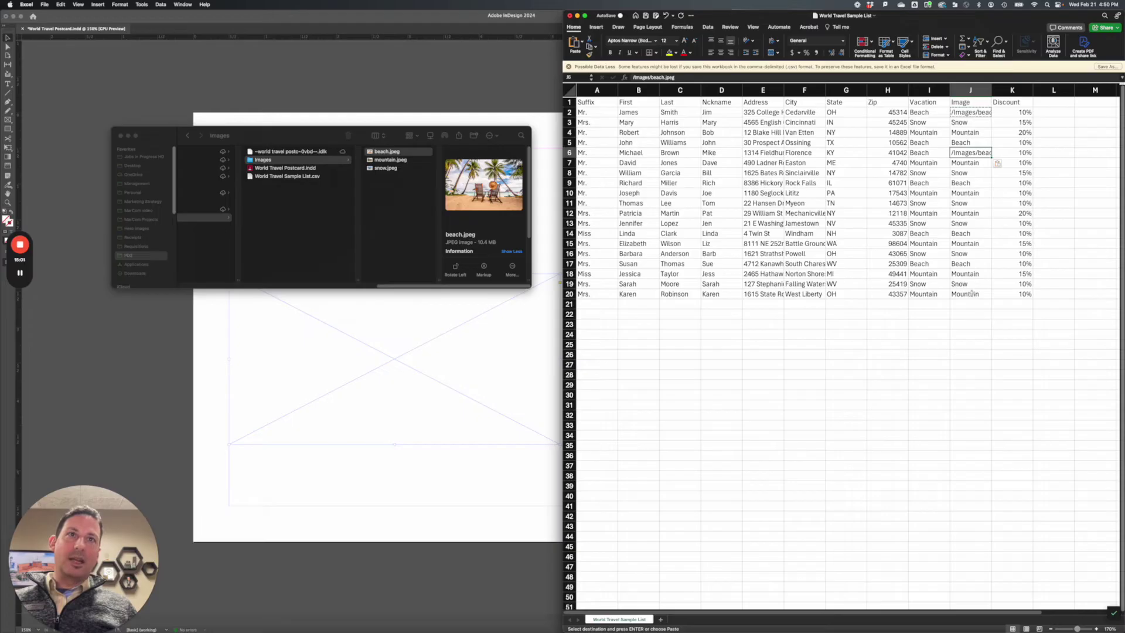
key(super+z)
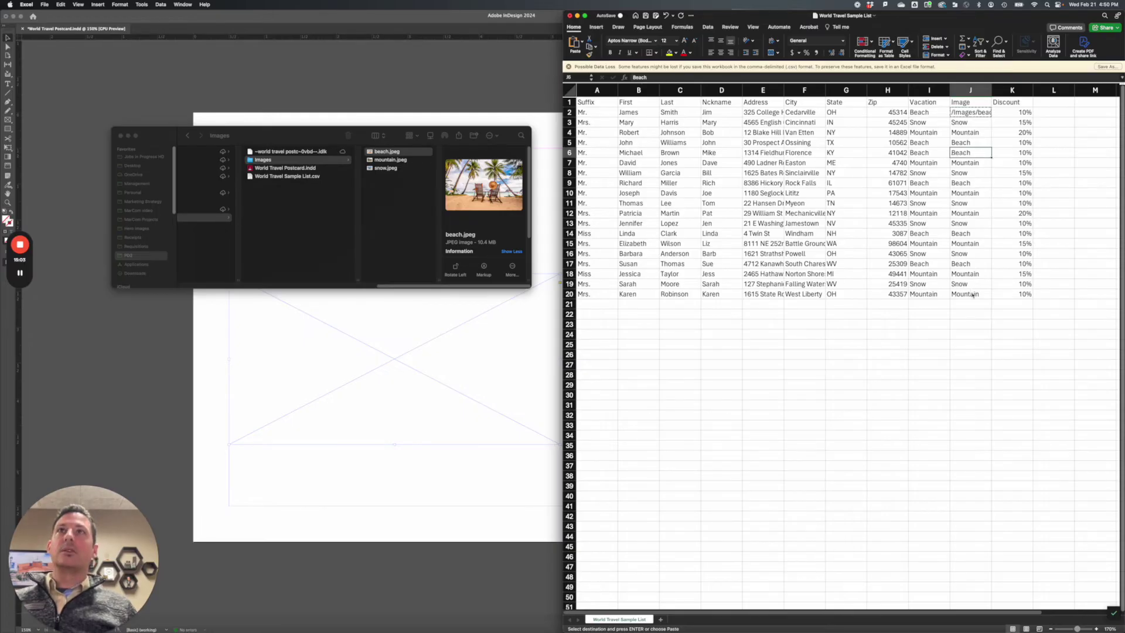
key(super+z)
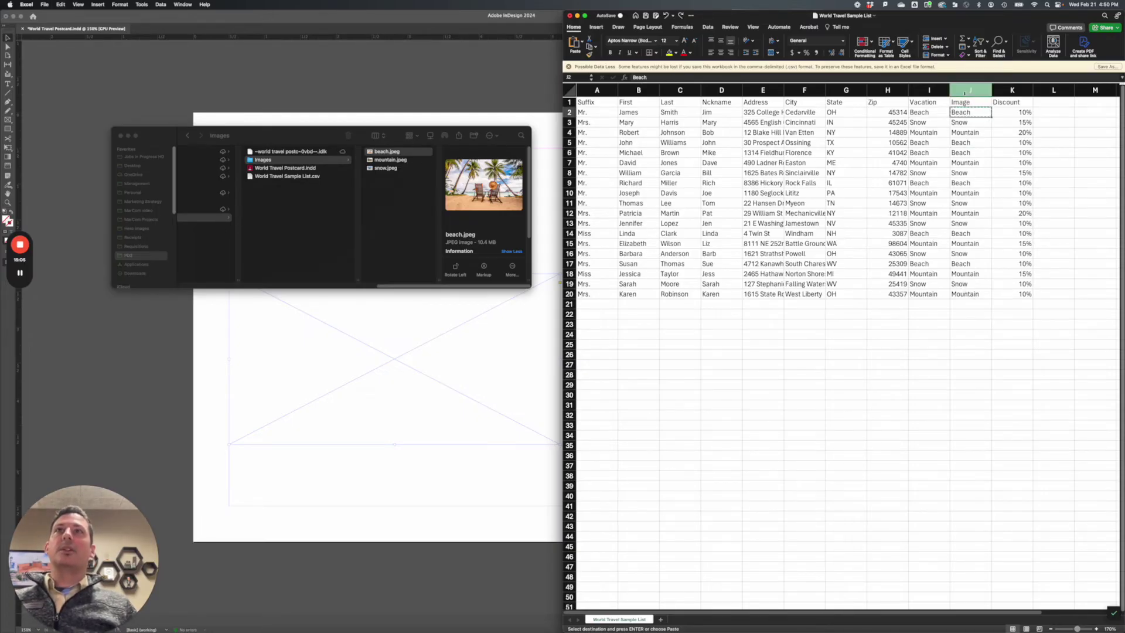
Step: Set up Replace on column J to find 'Beach' and replace with '/Images/beach.jpeg'
click(970, 90)
click(47, 4)
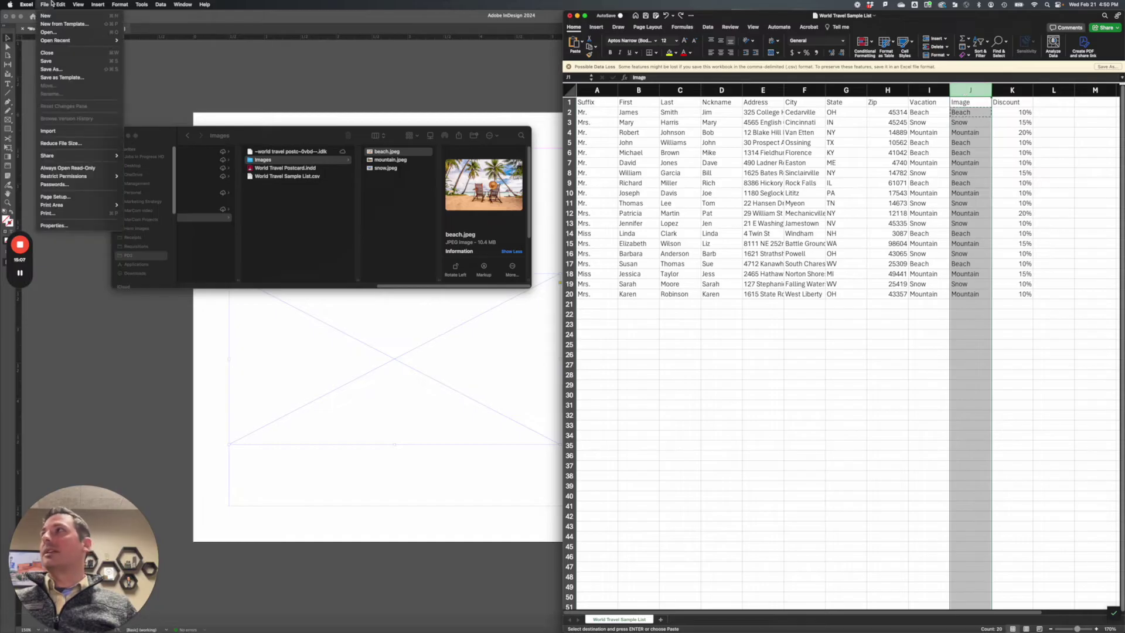
mouse_move(56, 5)
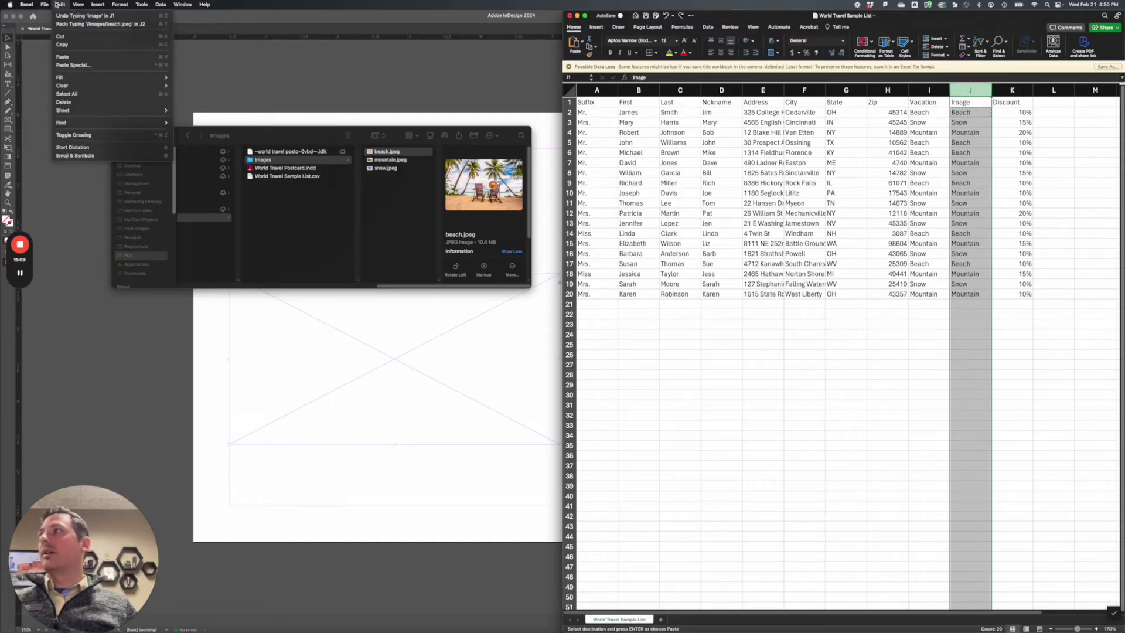
mouse_move(158, 123)
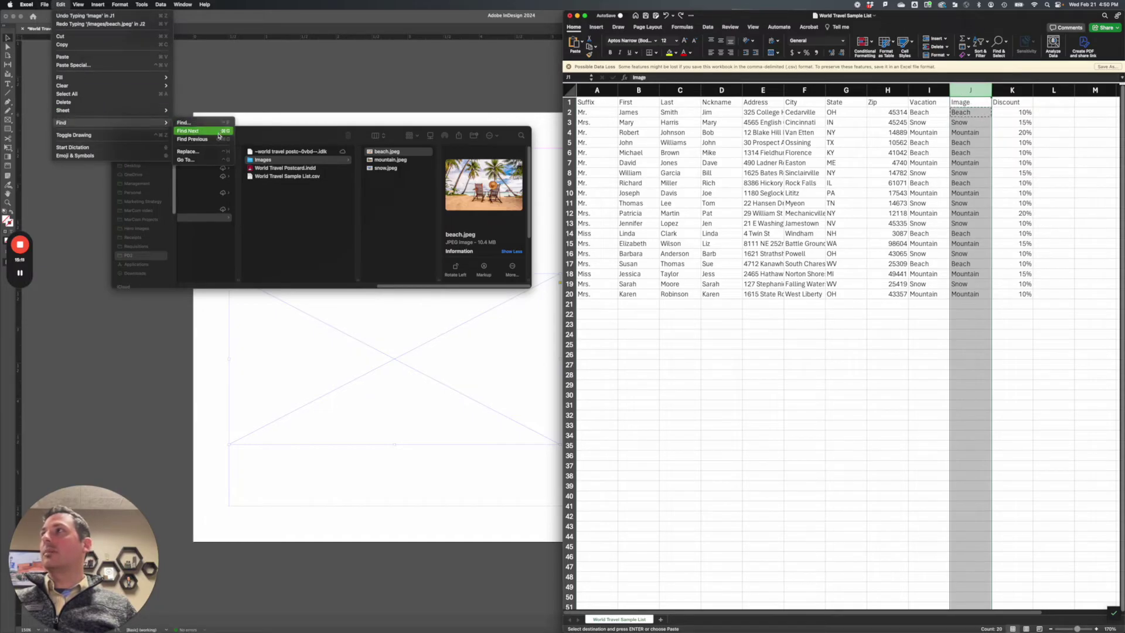
click(193, 151)
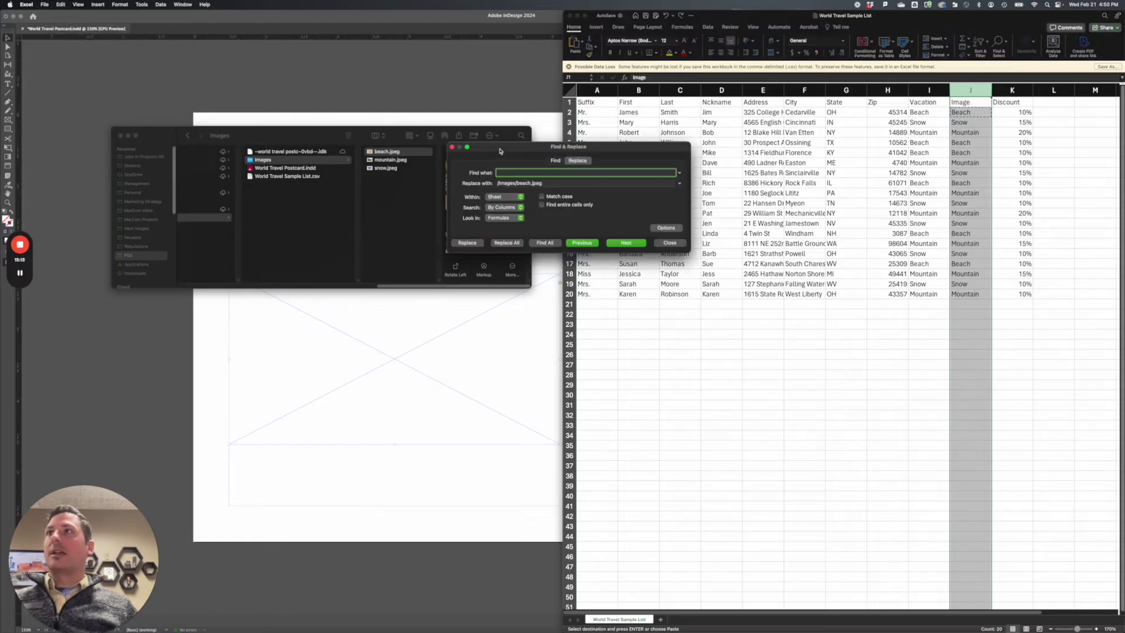
key(Tab)
key(BackSpace)
key(shift+Tab)
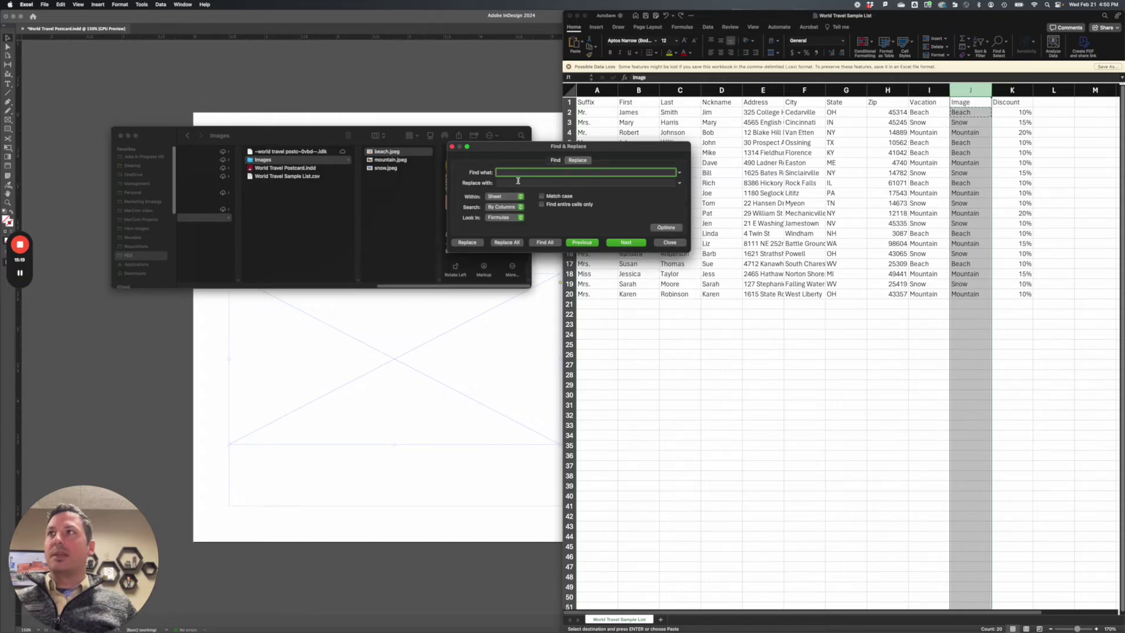
text(B)
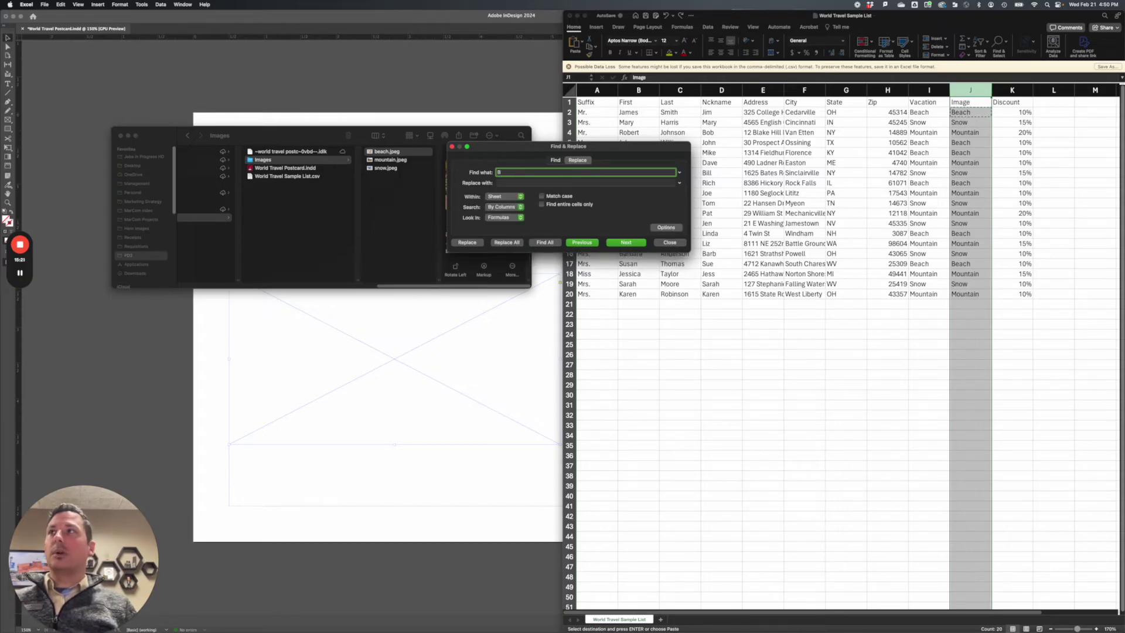
text(each)
key(Tab)
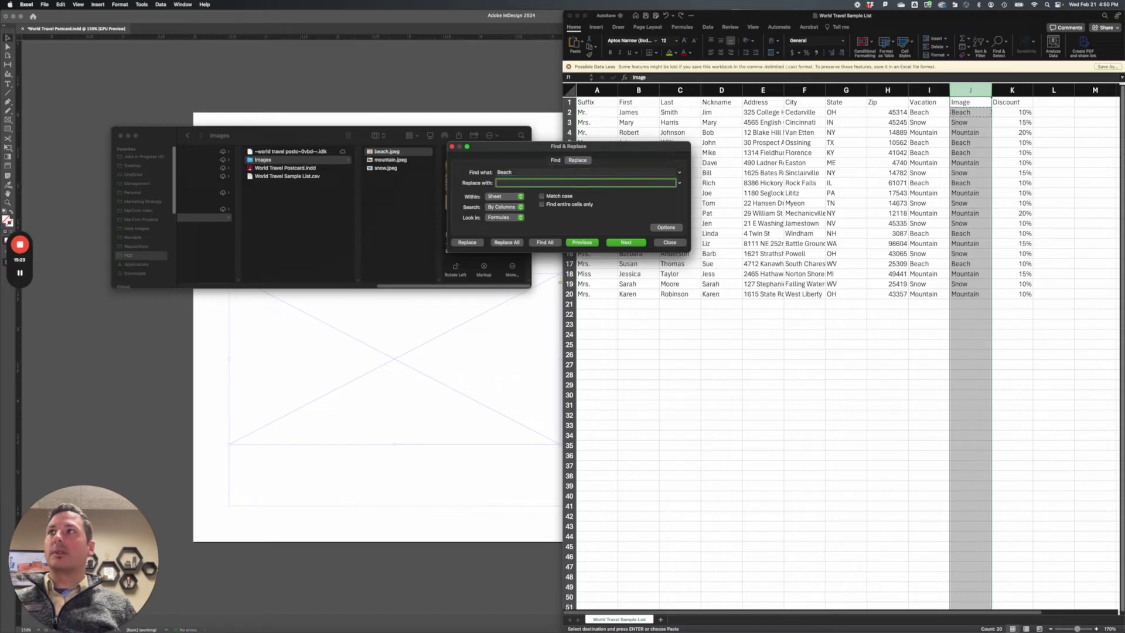
text(/)
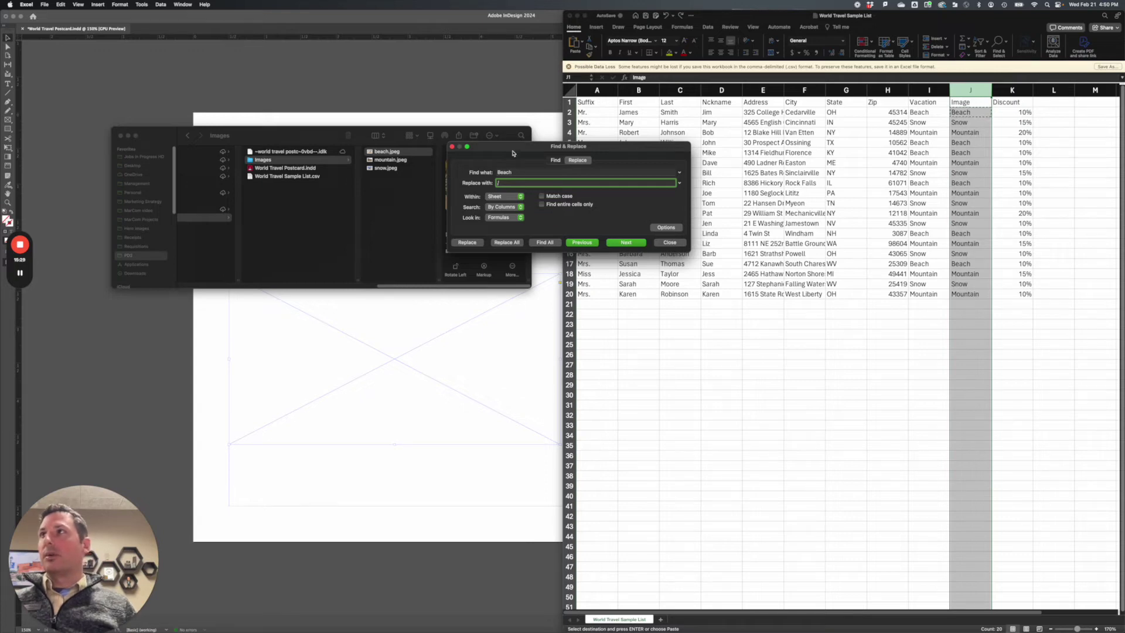
drag(511, 154, 320, 305)
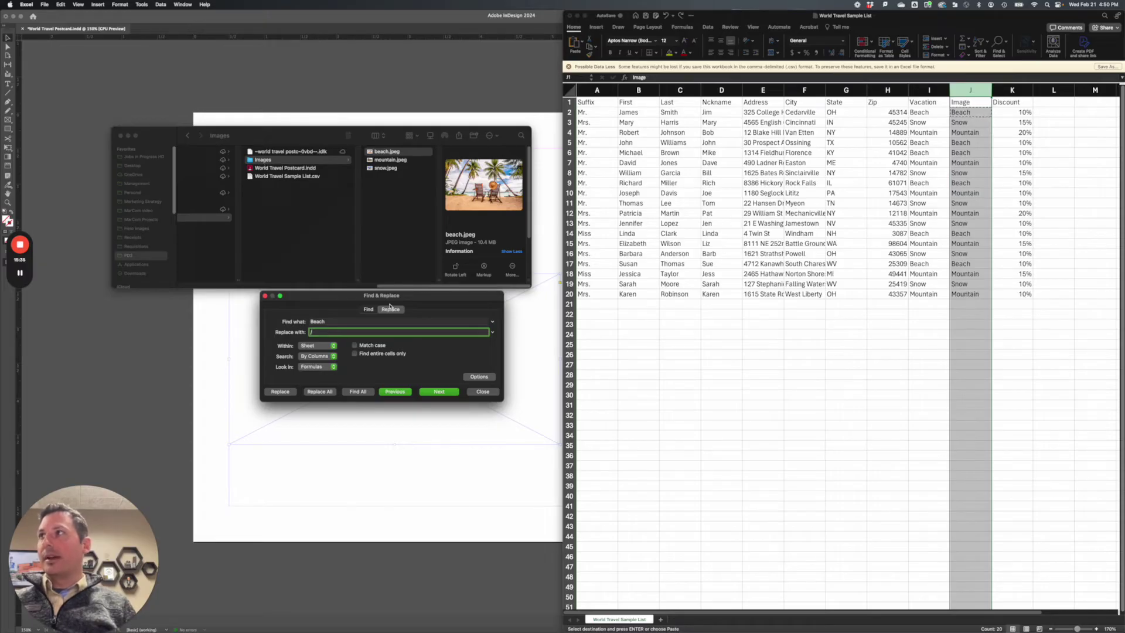
text(Images)
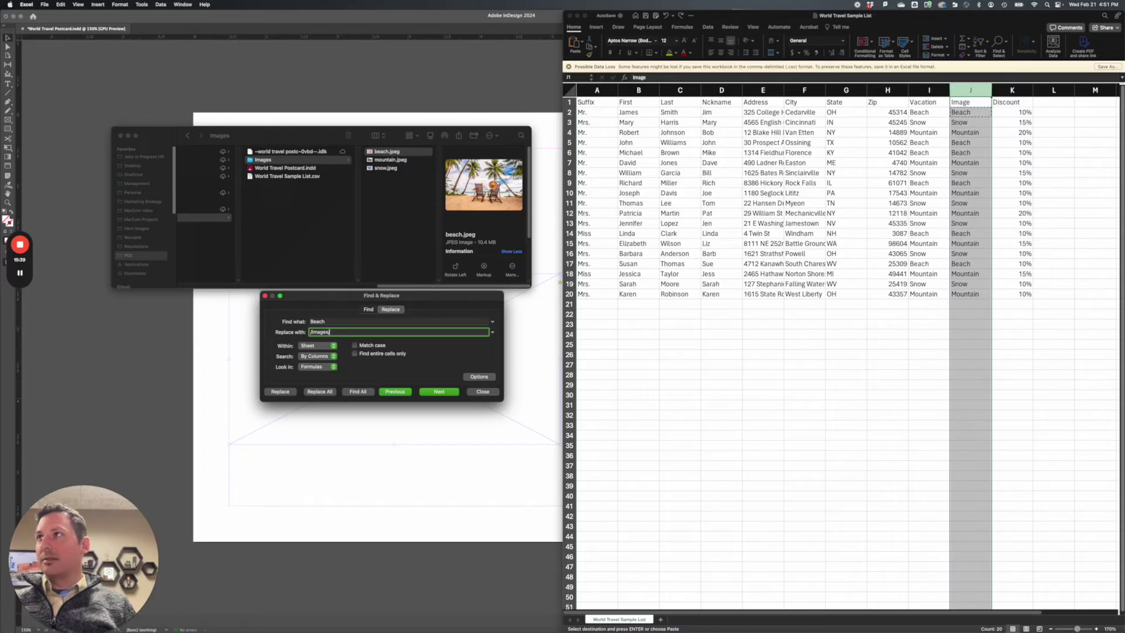
text(/beach)
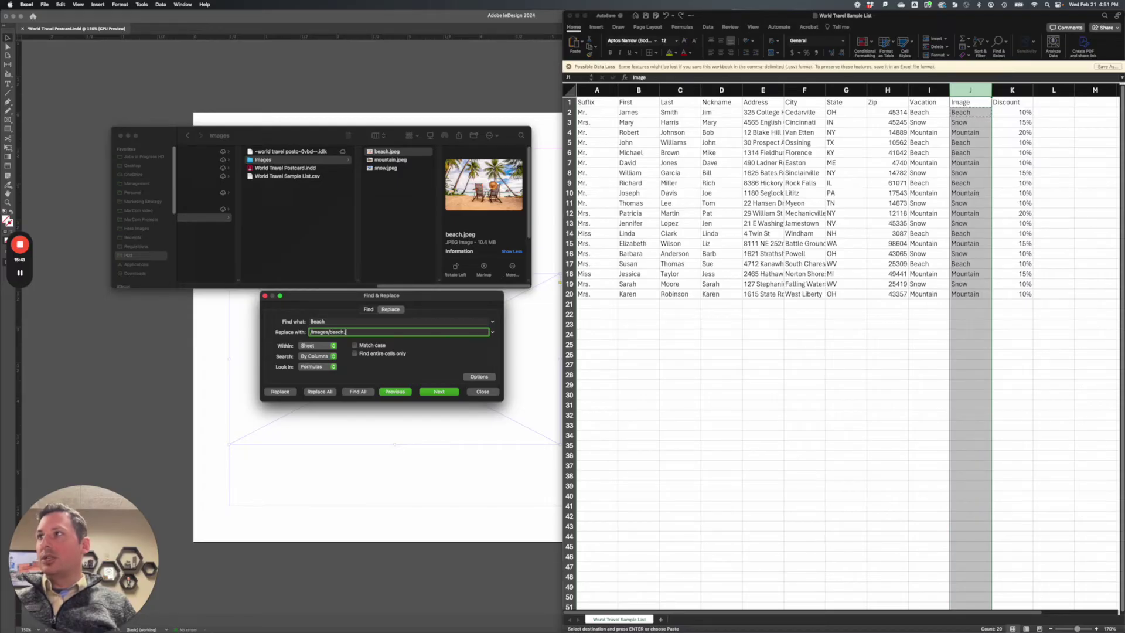
text(.jpeg)
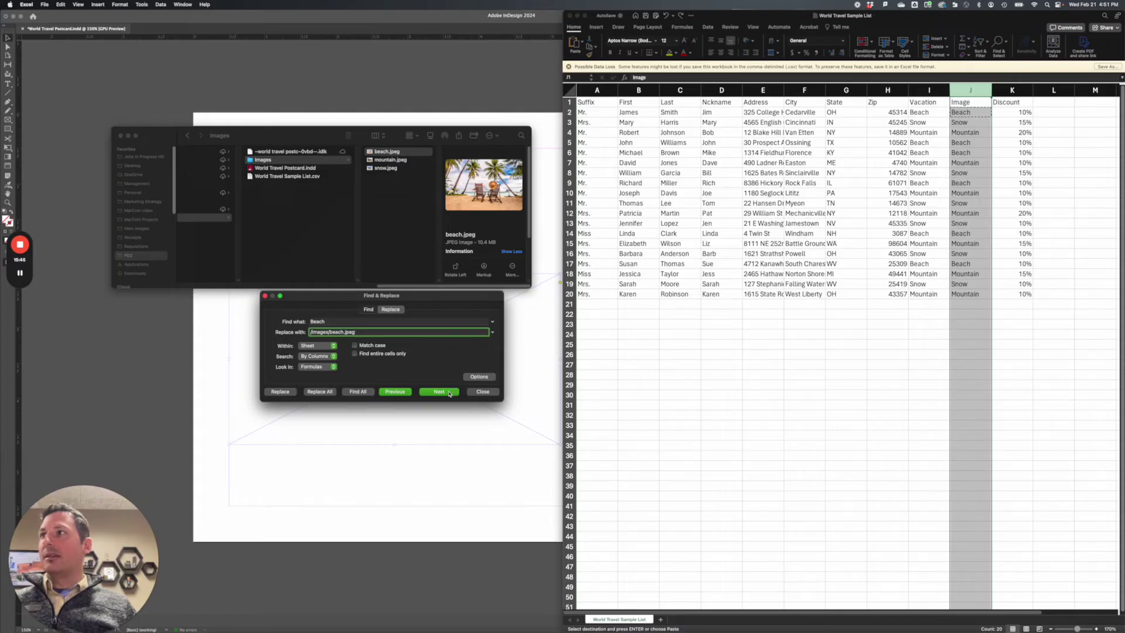
Step: Replace Beach with the beach image path in J2, J5, J6, J9, J14 and J17
click(450, 391)
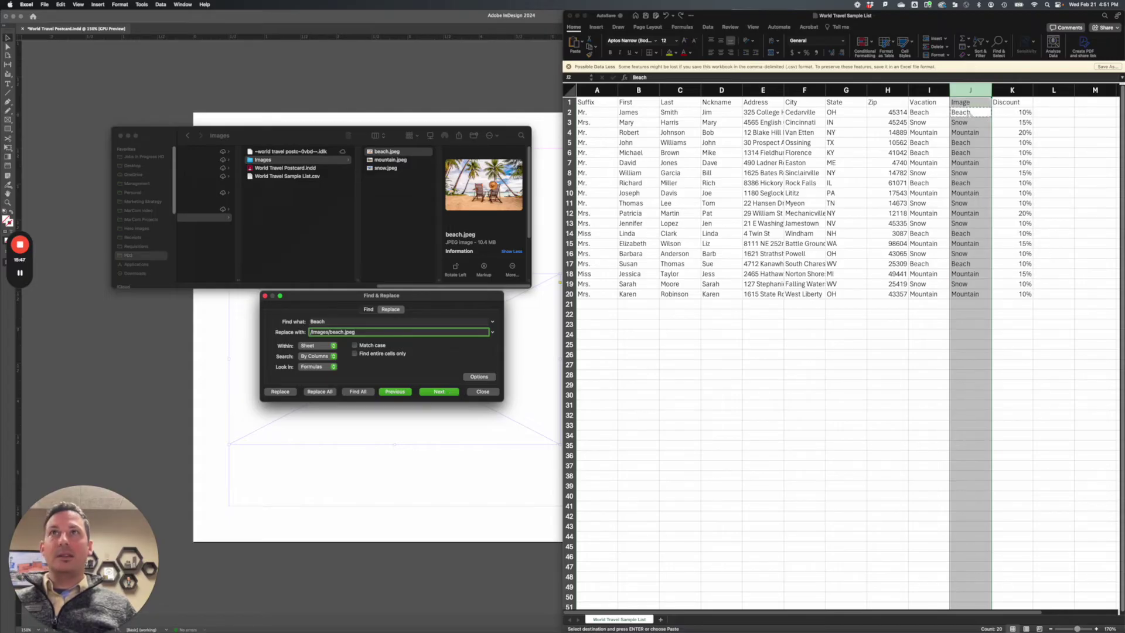
click(273, 392)
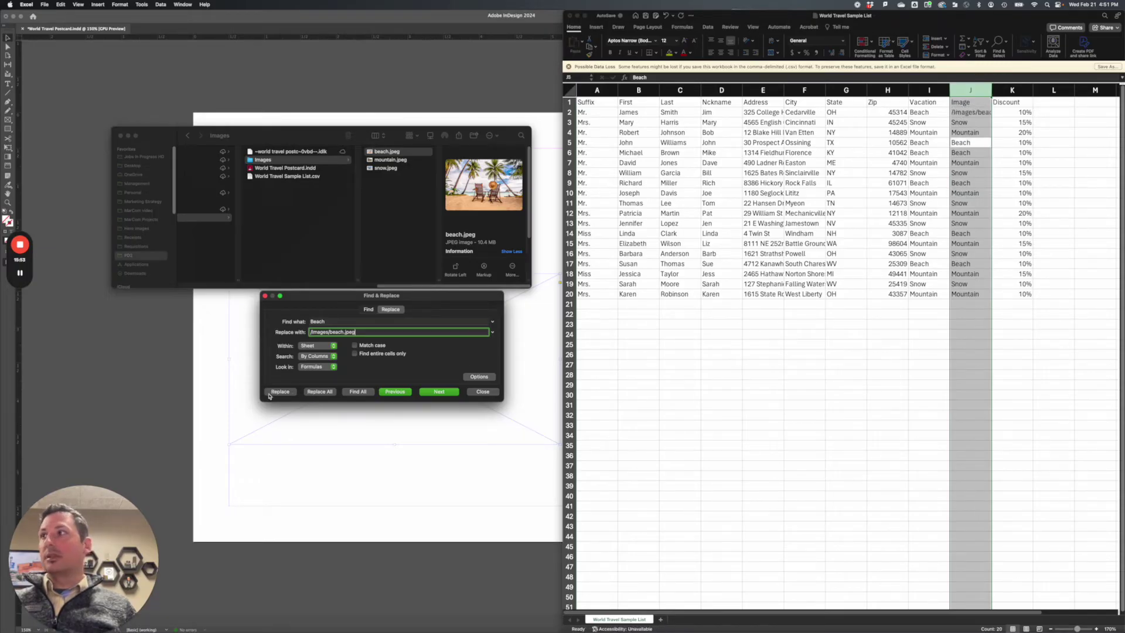
click(271, 394)
click(273, 394)
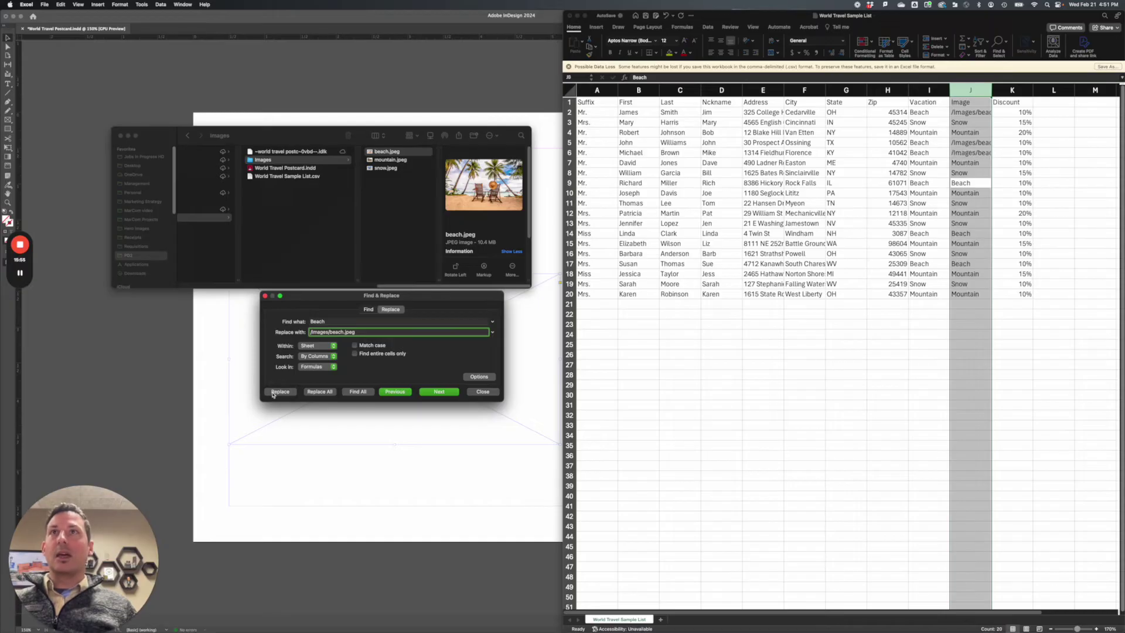
click(273, 394)
click(272, 394)
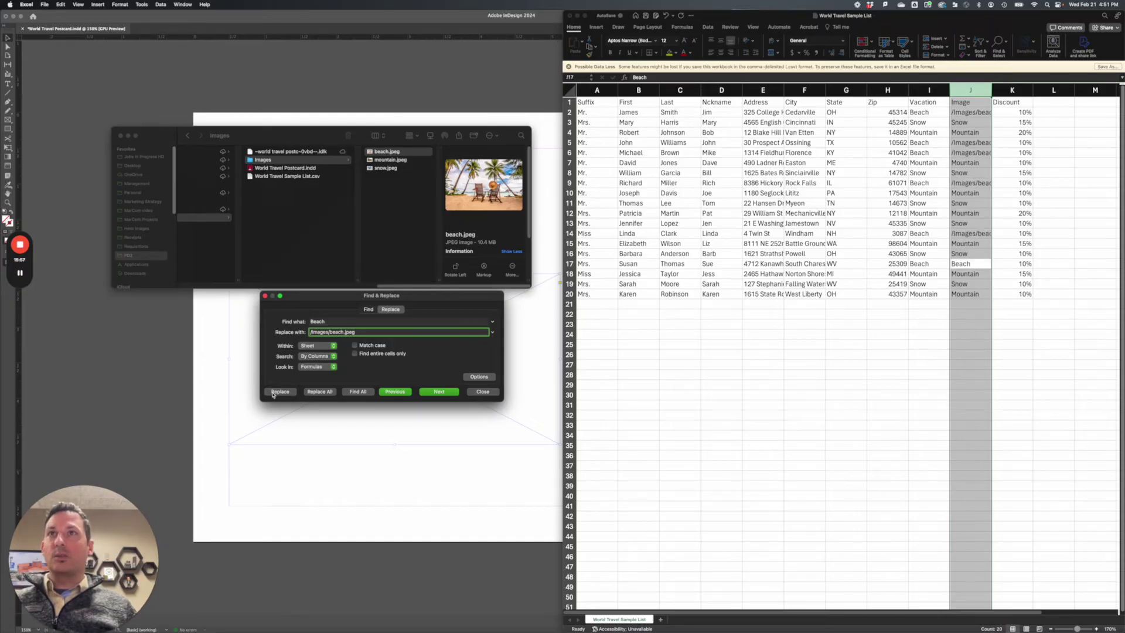
click(273, 394)
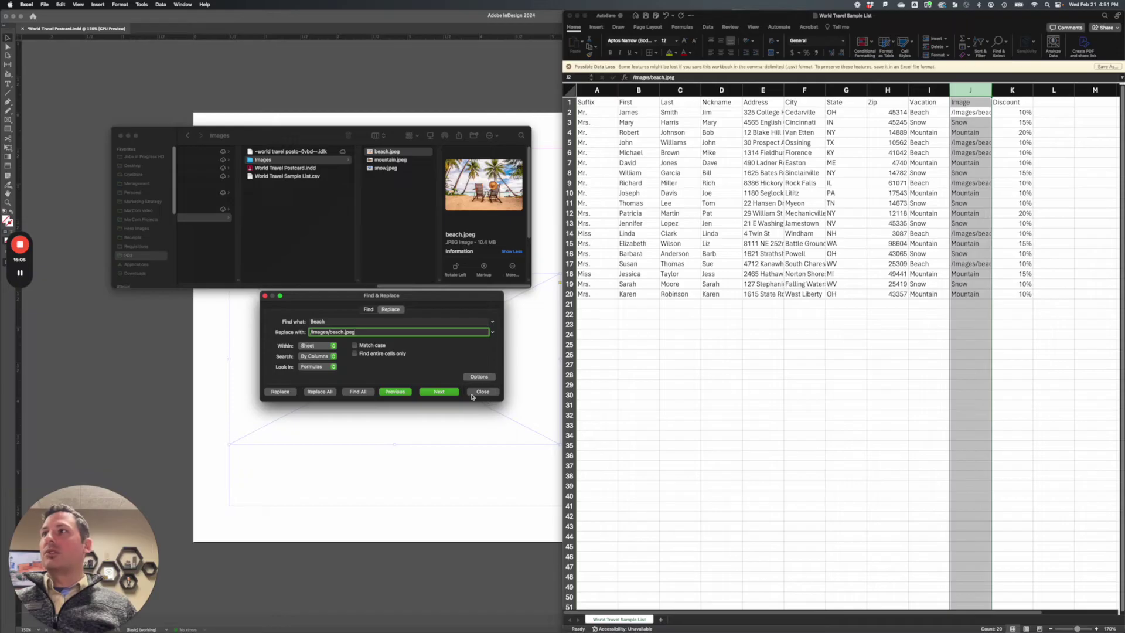
Step: Replace all six Snow entries with /images/snow.jpeg
double_click(332, 321)
text(Snow)
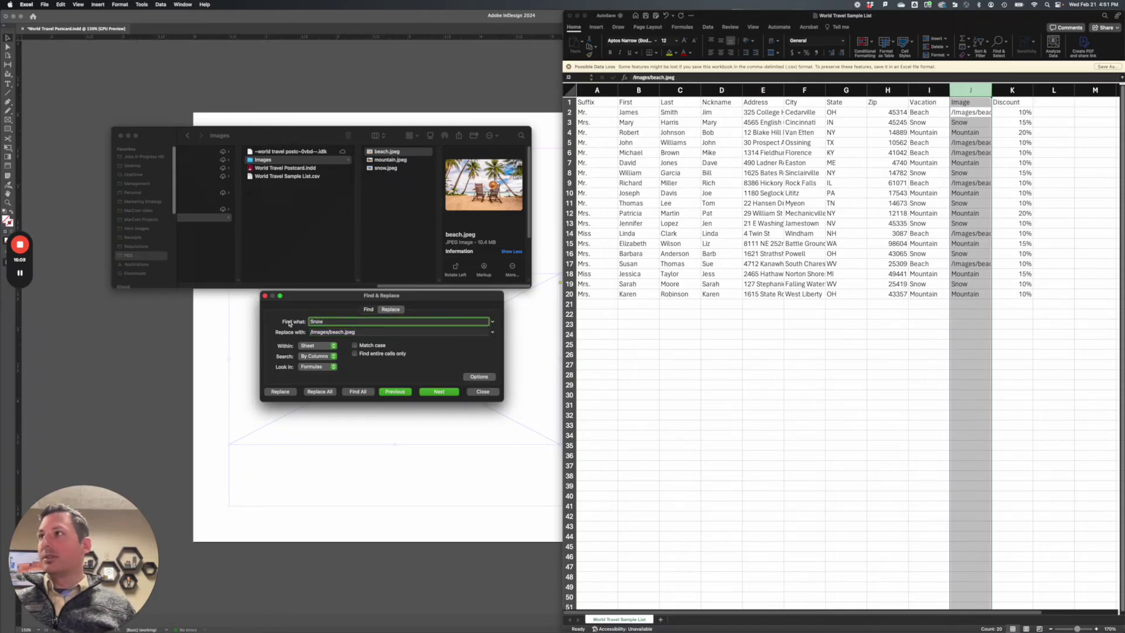
click(342, 331)
click(330, 331)
text(snow)
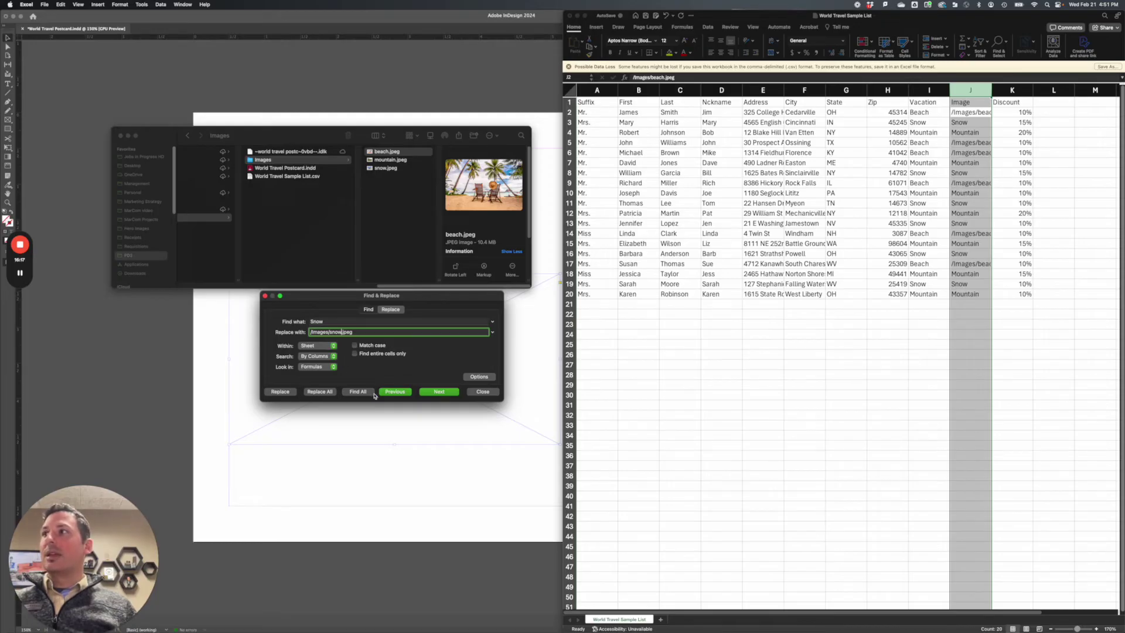
click(439, 392)
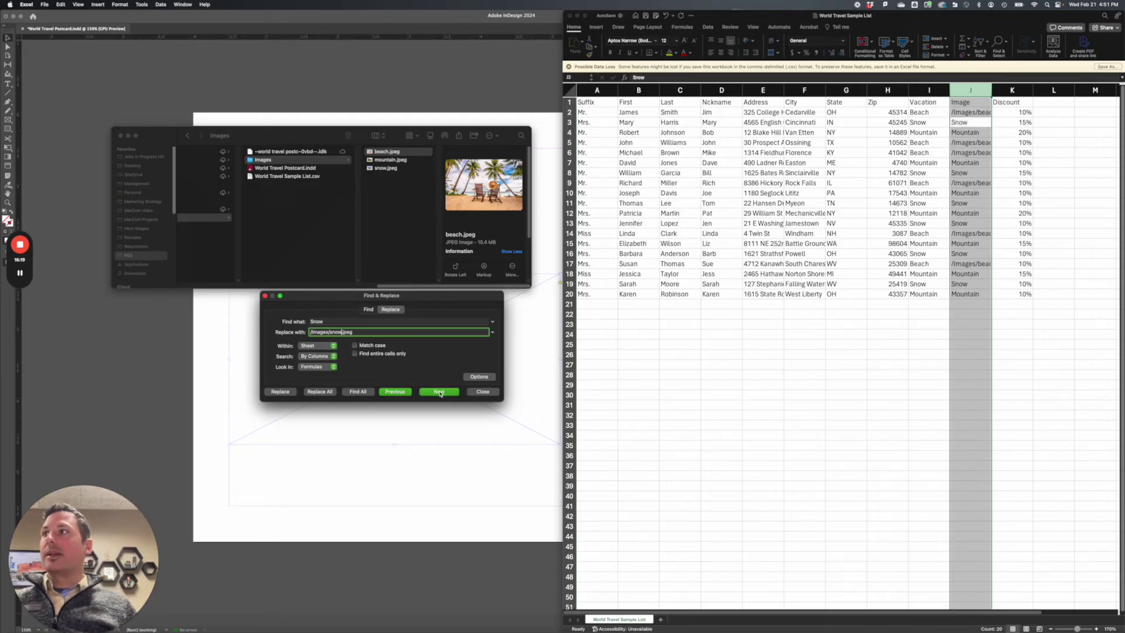
click(328, 393)
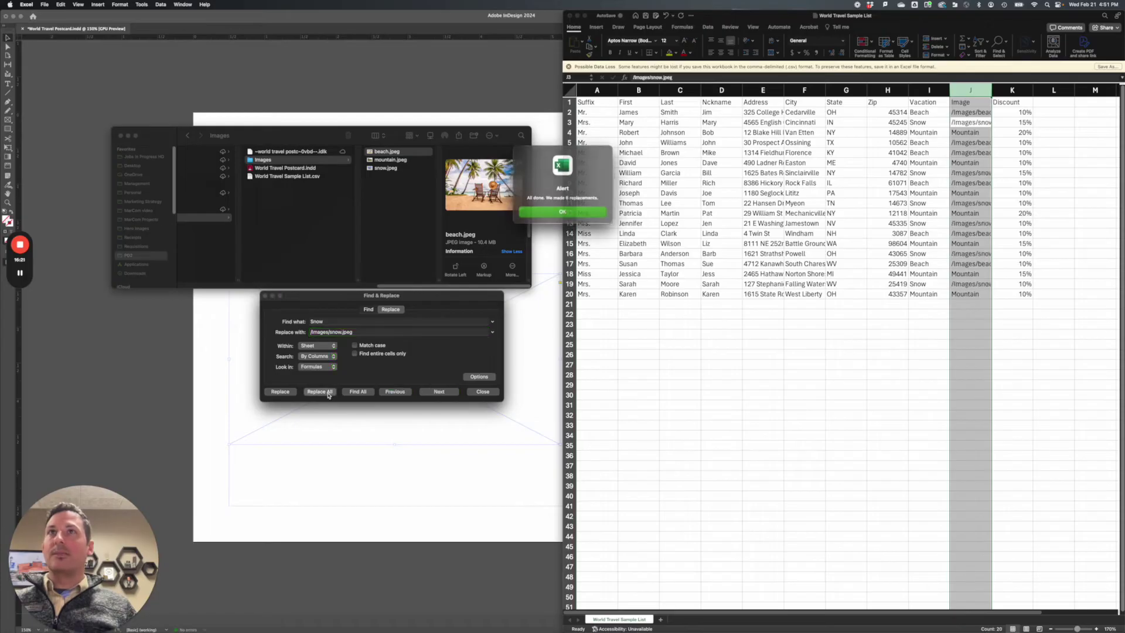
click(562, 212)
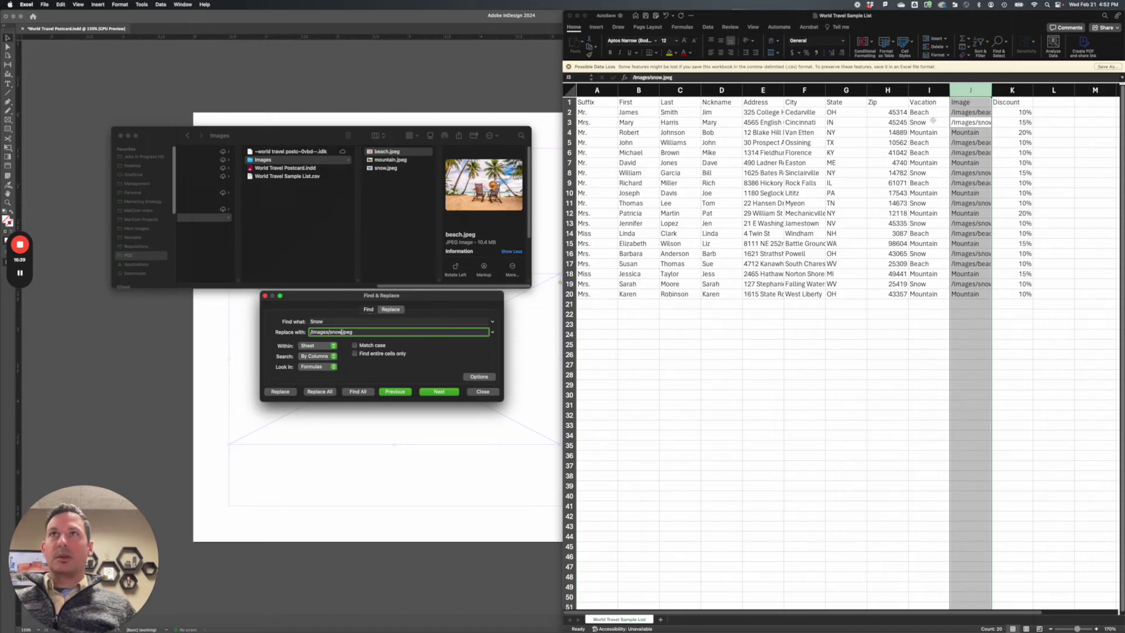
Step: Replace all Mountain entries with /images/mountain.jpeg
key(shift+Tab)
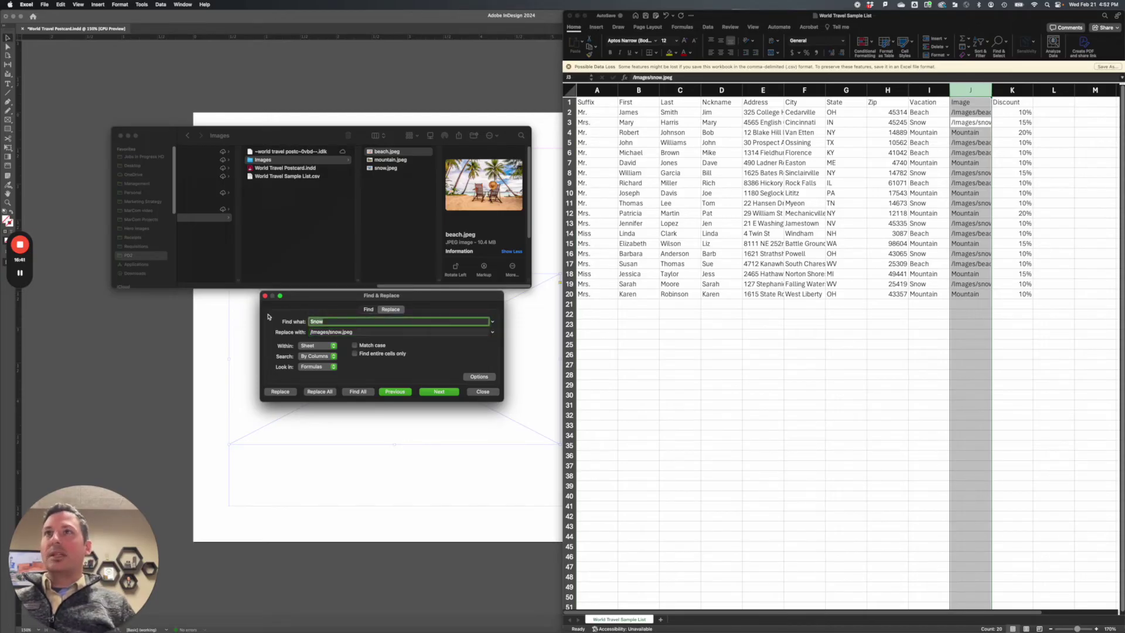
text(Mountain)
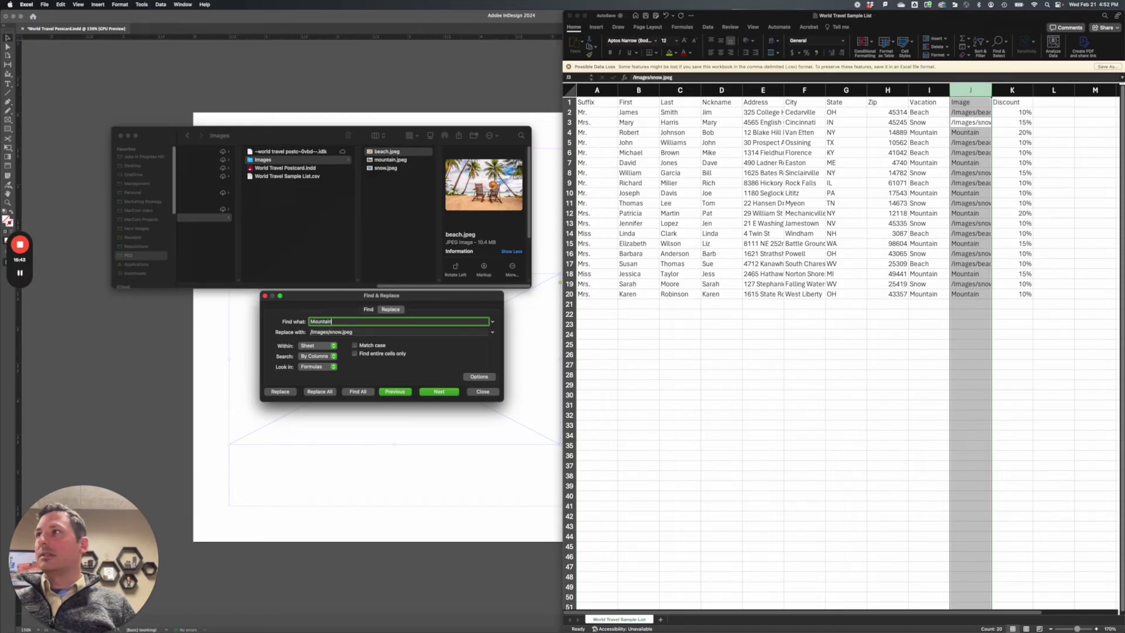
key(Tab)
click(343, 332)
double_click(342, 332)
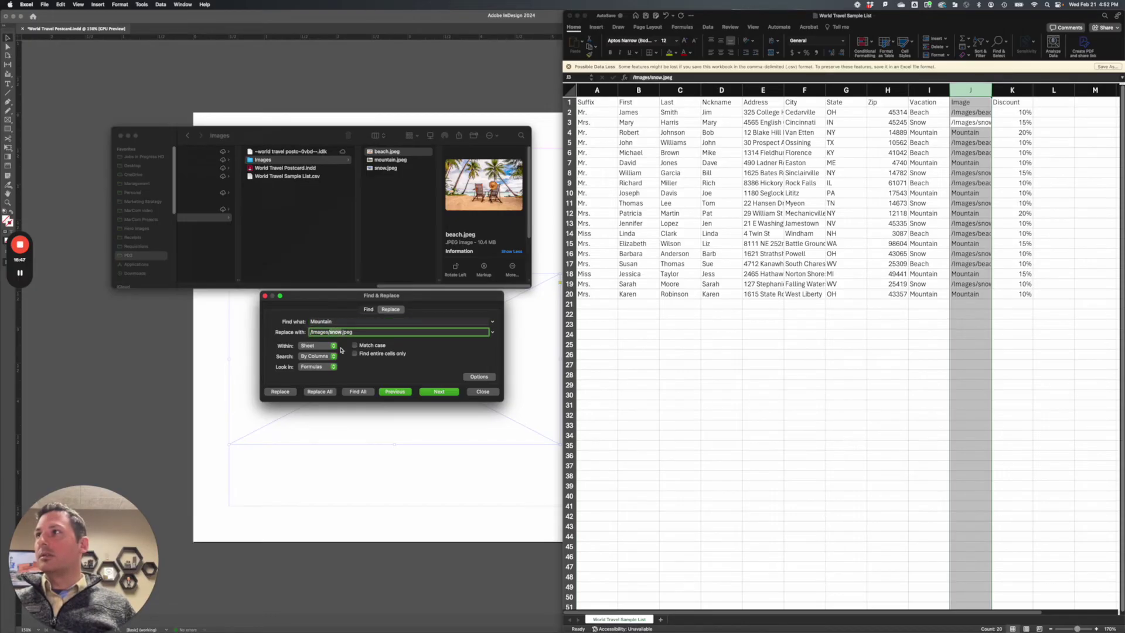
text(mountain)
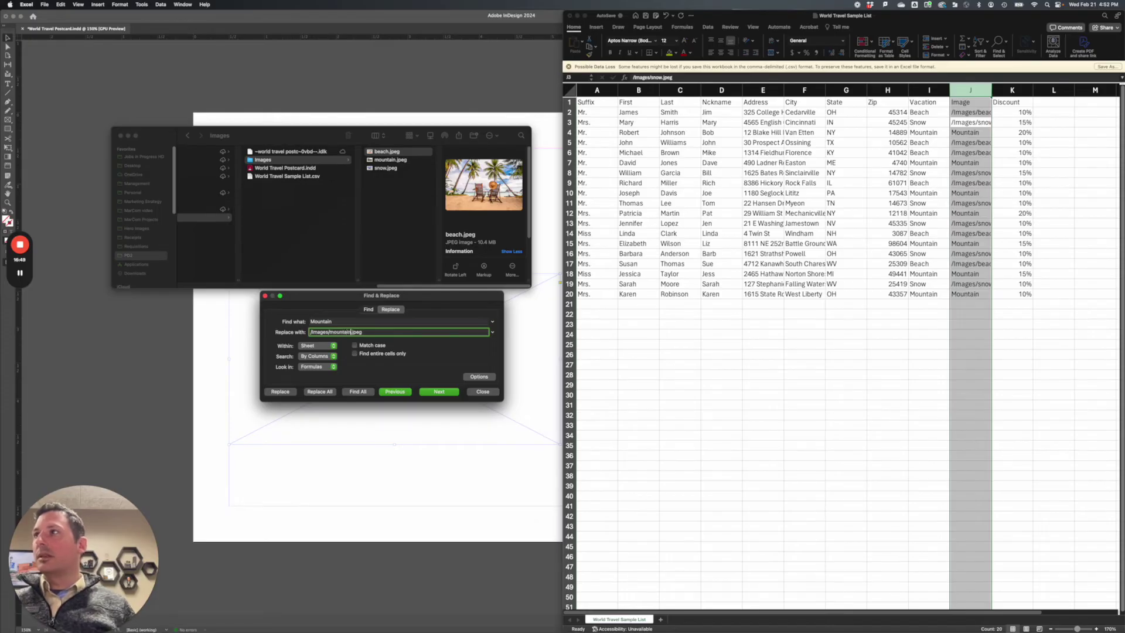
click(324, 392)
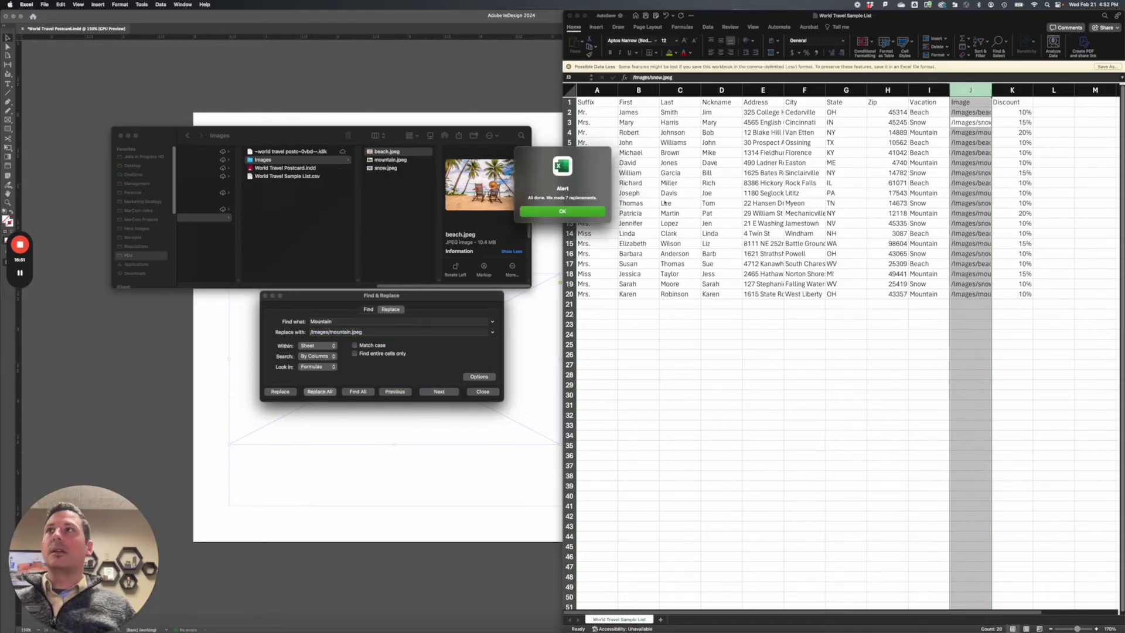
click(562, 211)
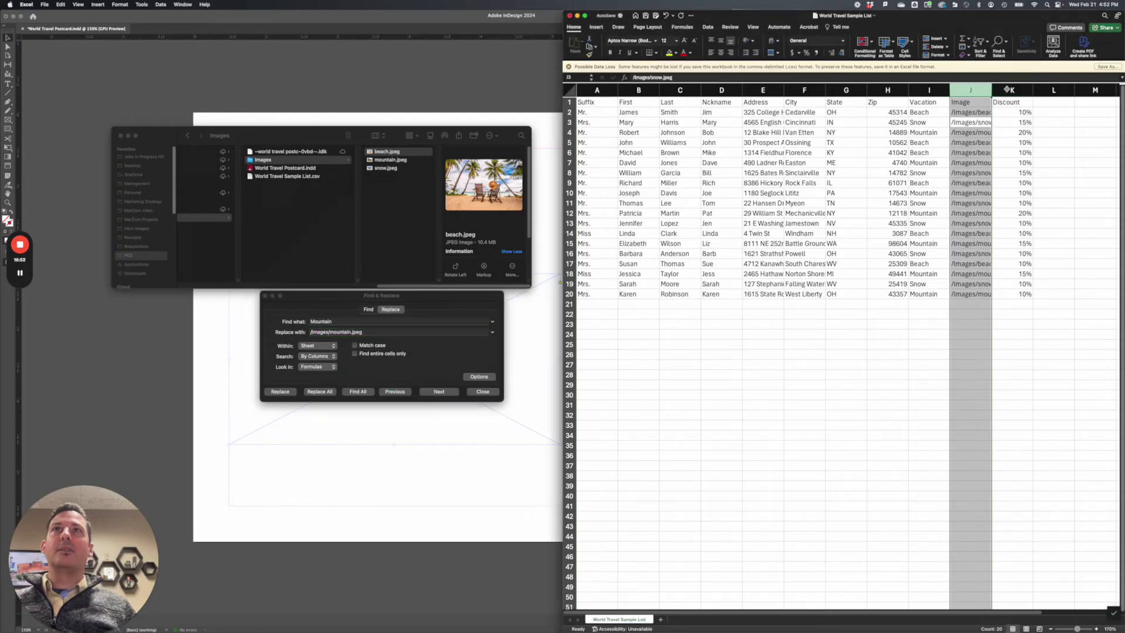
Step: Close Find & Replace, widen column J to show the full paths, and save the CSV
click(991, 91)
click(483, 391)
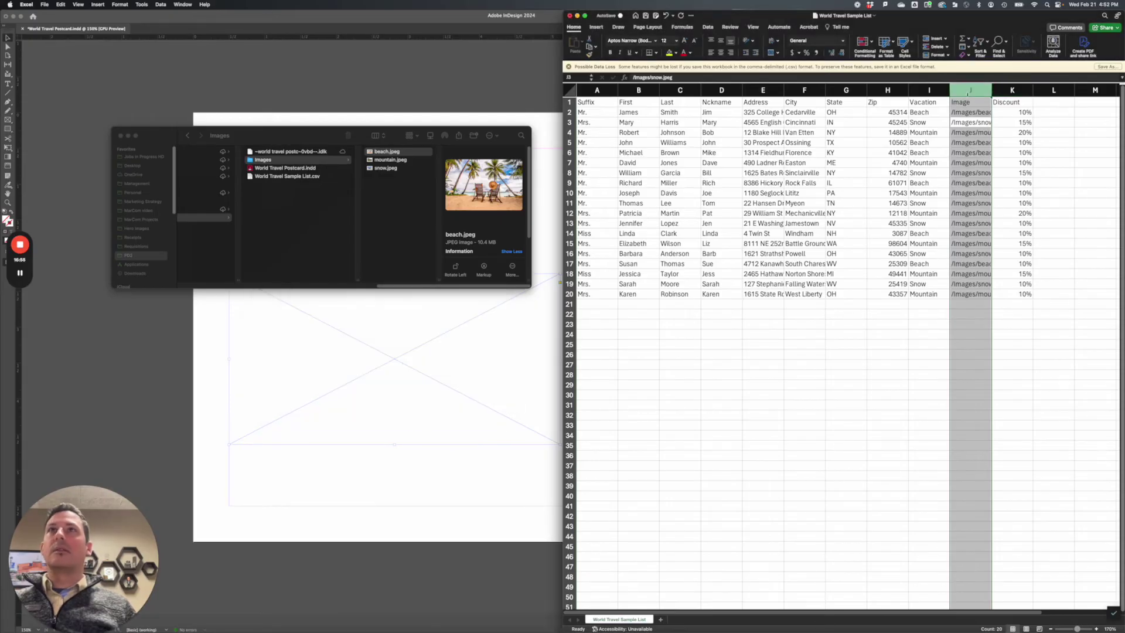
drag(992, 88, 1037, 88)
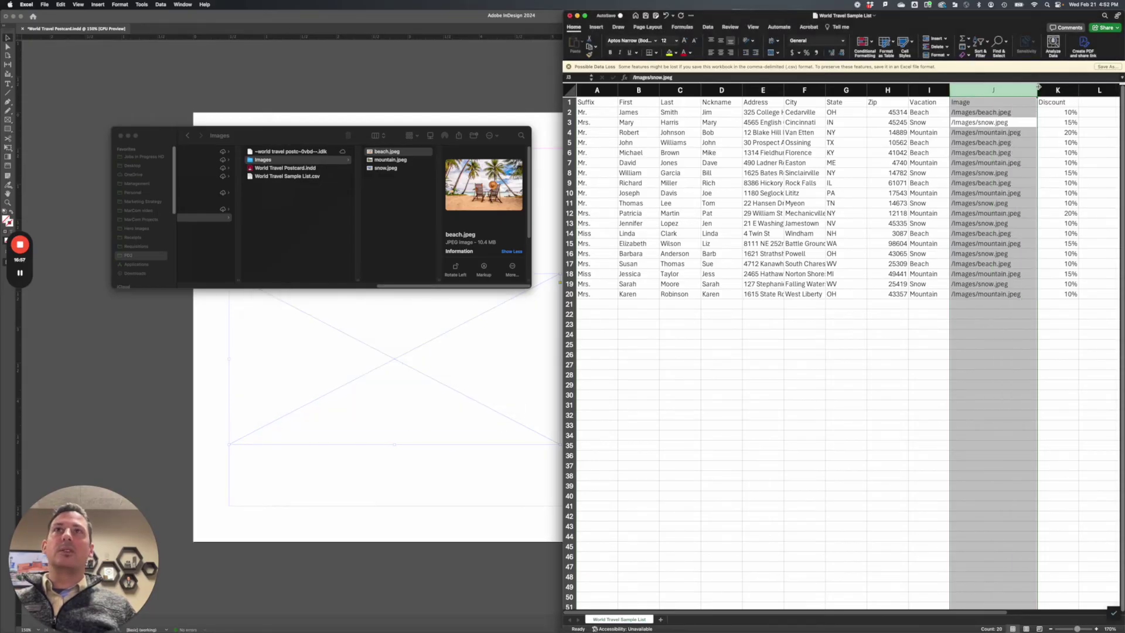
click(928, 304)
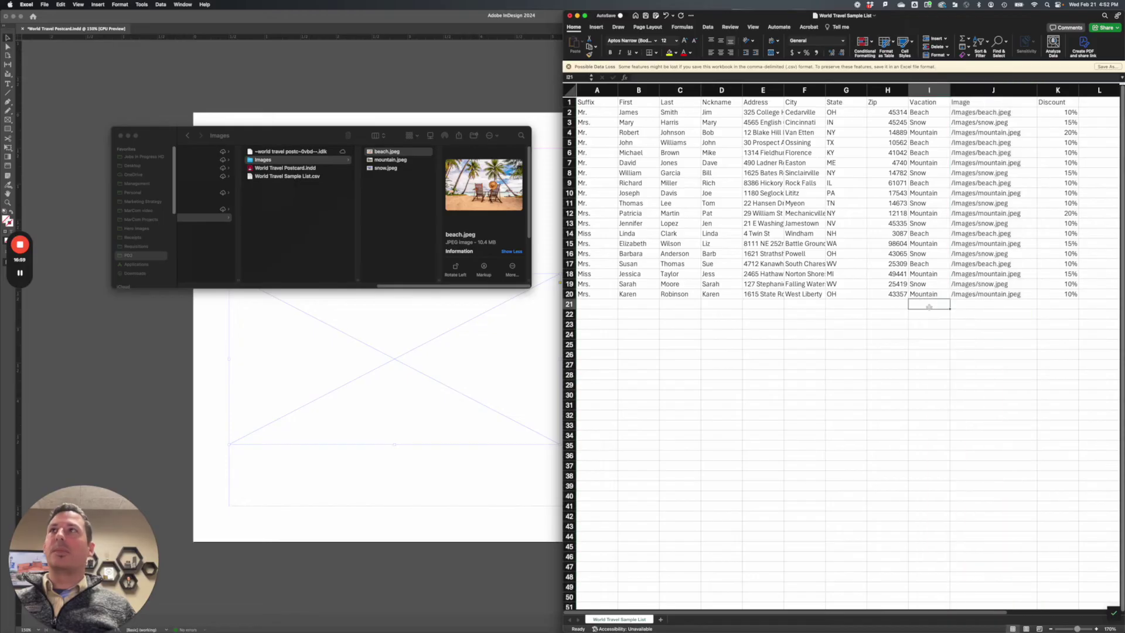
click(646, 17)
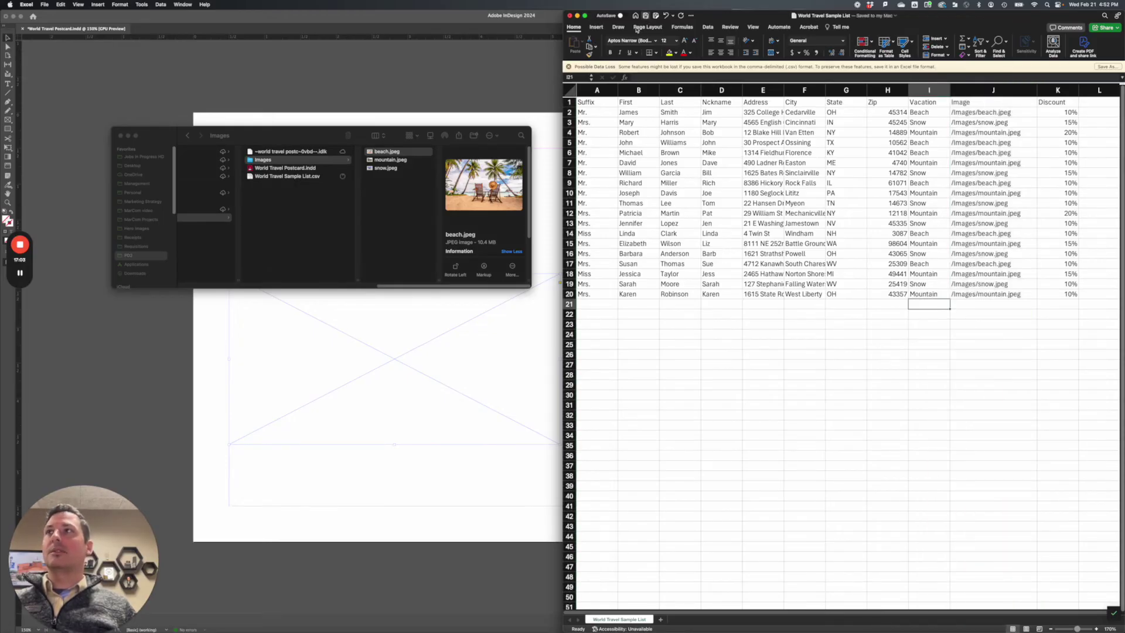
click(500, 106)
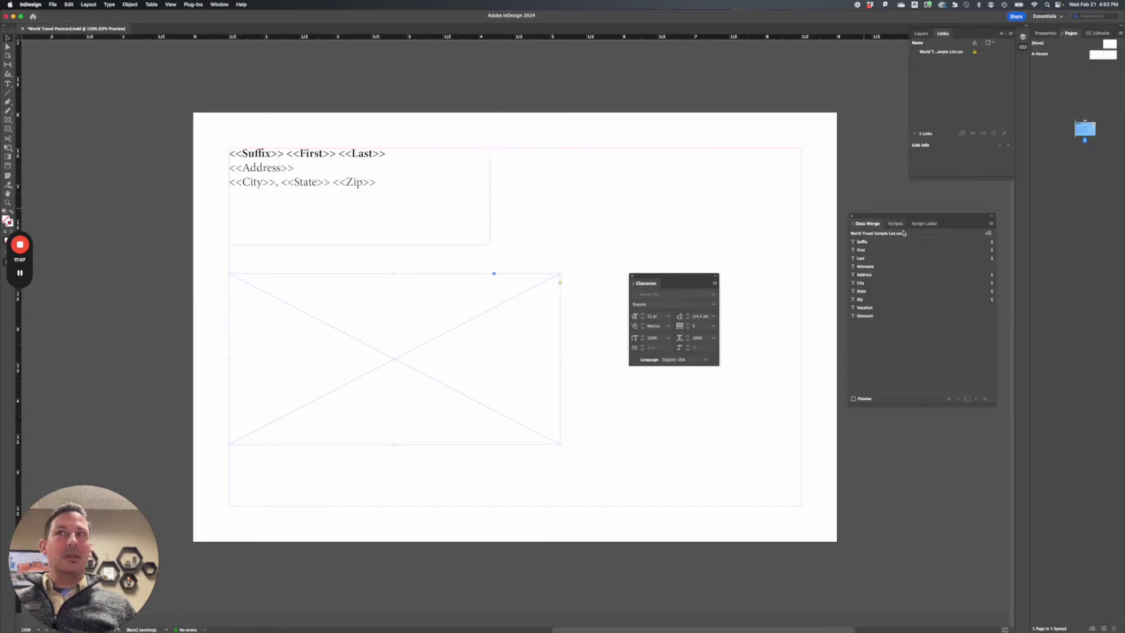
Step: Run Update Data Source from the Data Merge panel menu to pick up the Image field
click(991, 224)
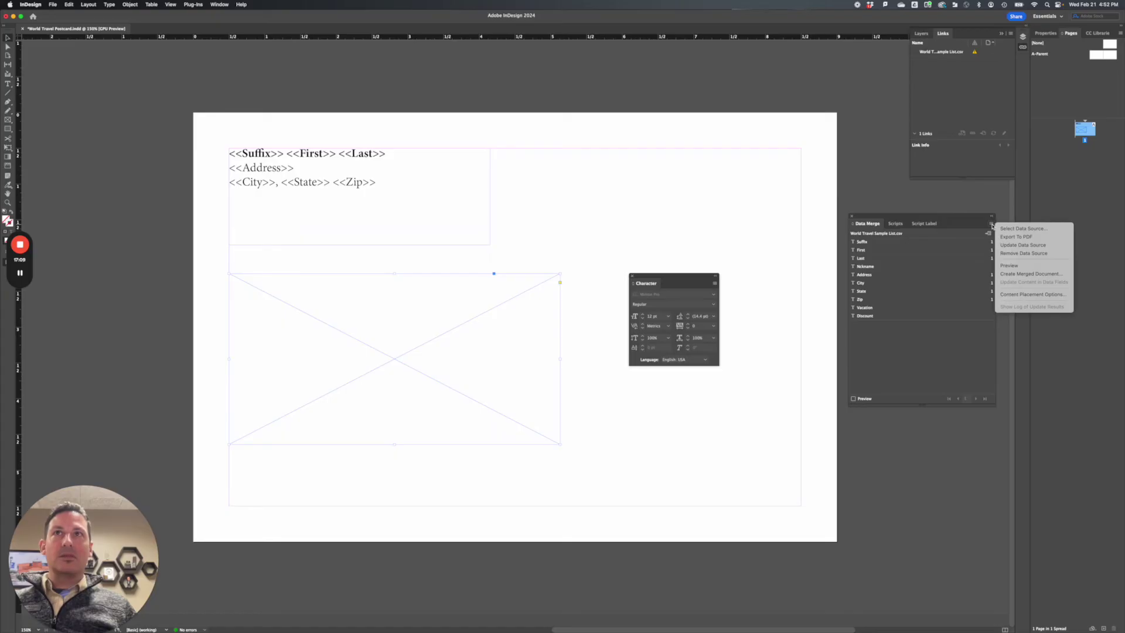
click(1023, 245)
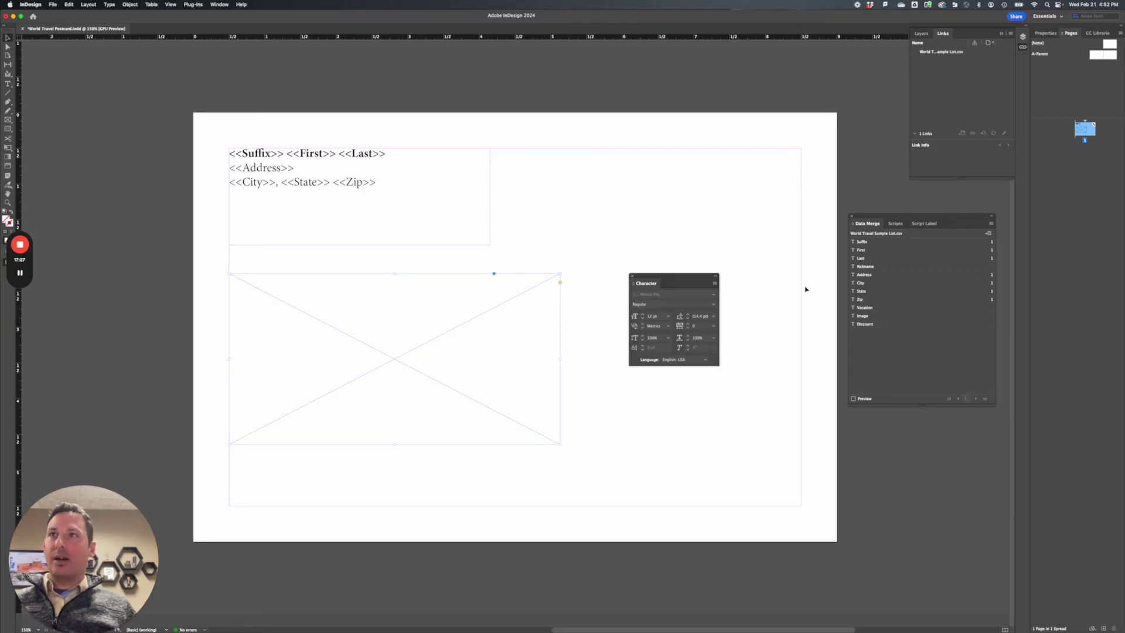
key(ctrl+Up)
click(895, 288)
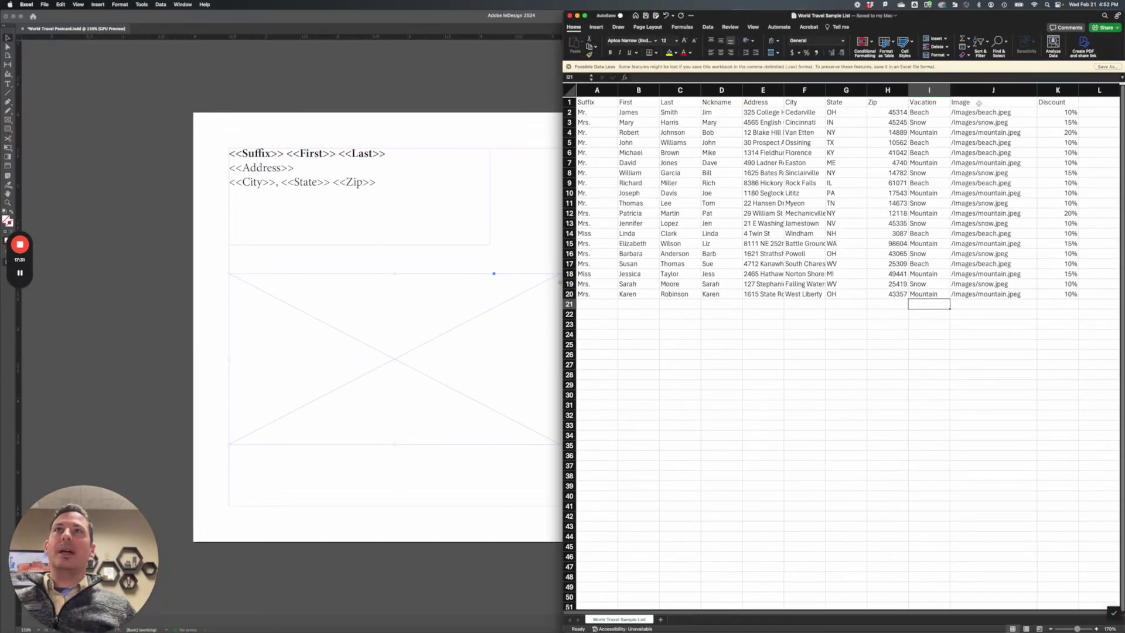
double_click(975, 103)
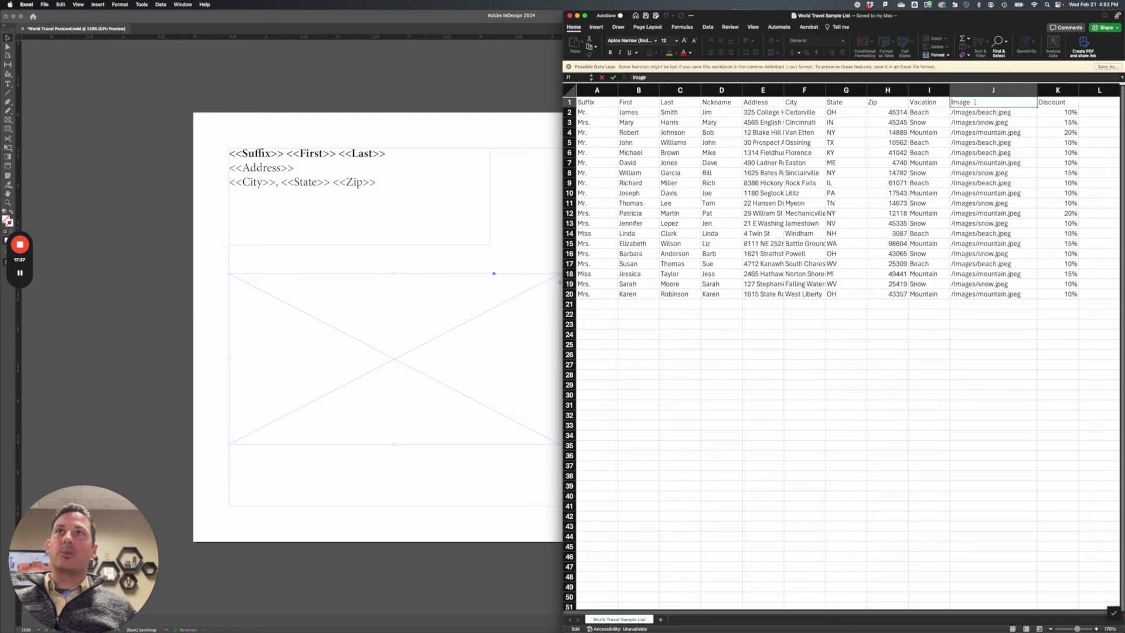
text(@)
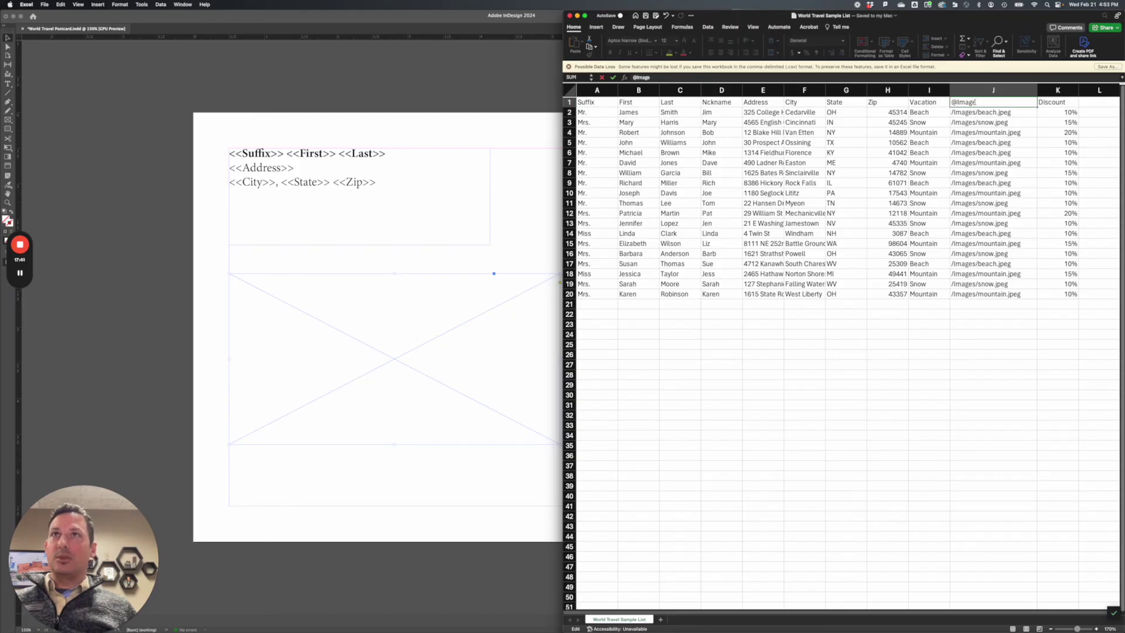
key(Return)
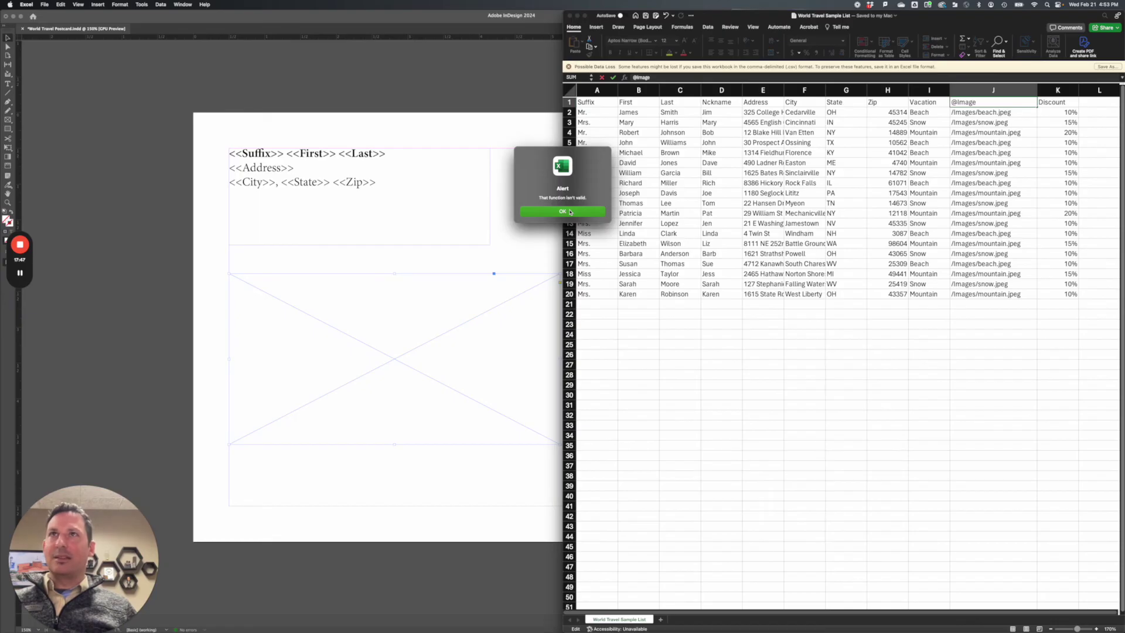
click(569, 211)
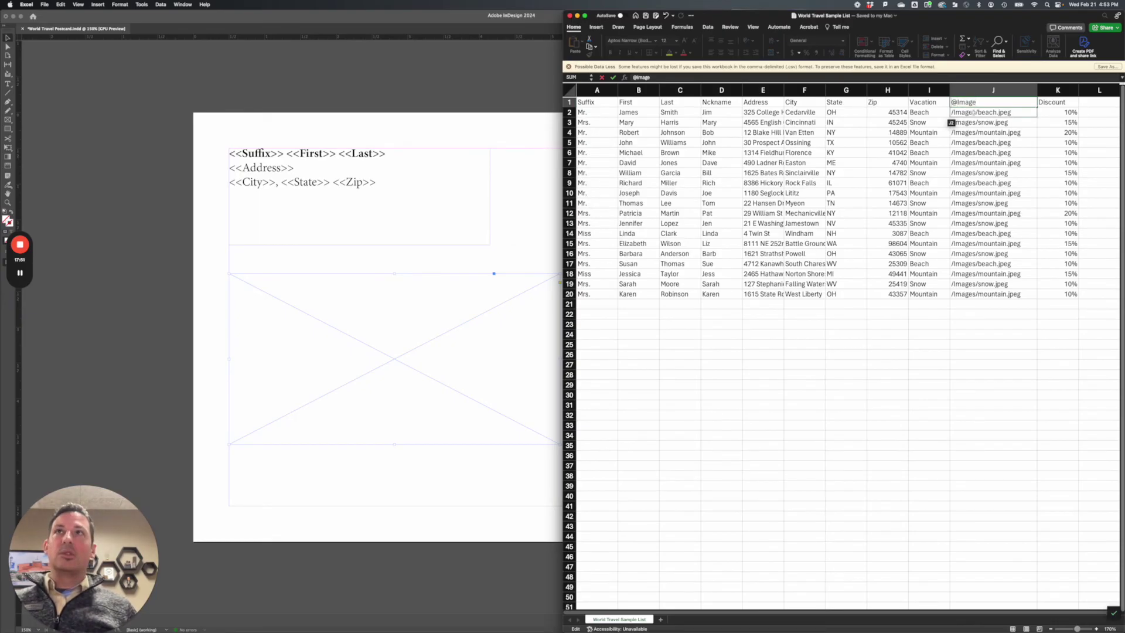
text(')
key(Return)
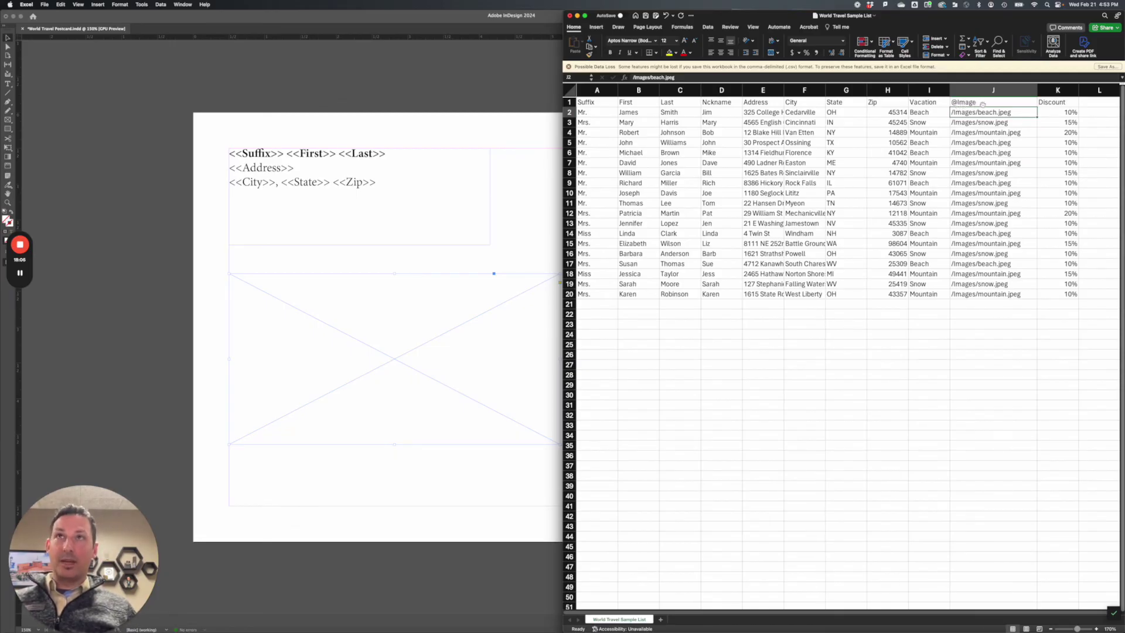
key(super+s)
click(516, 147)
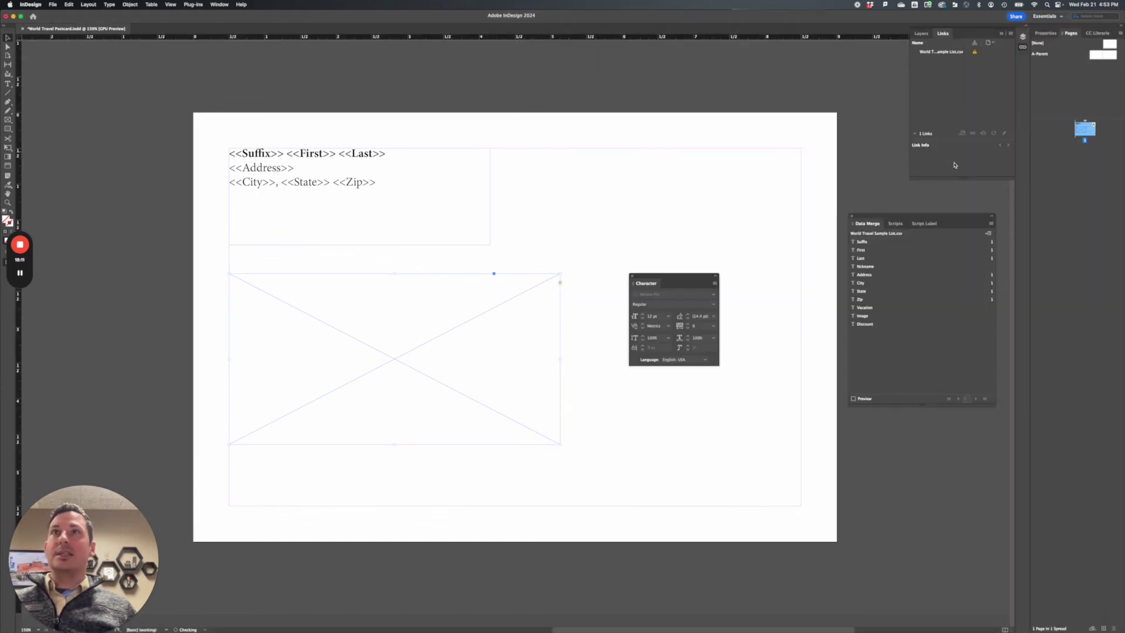
click(990, 223)
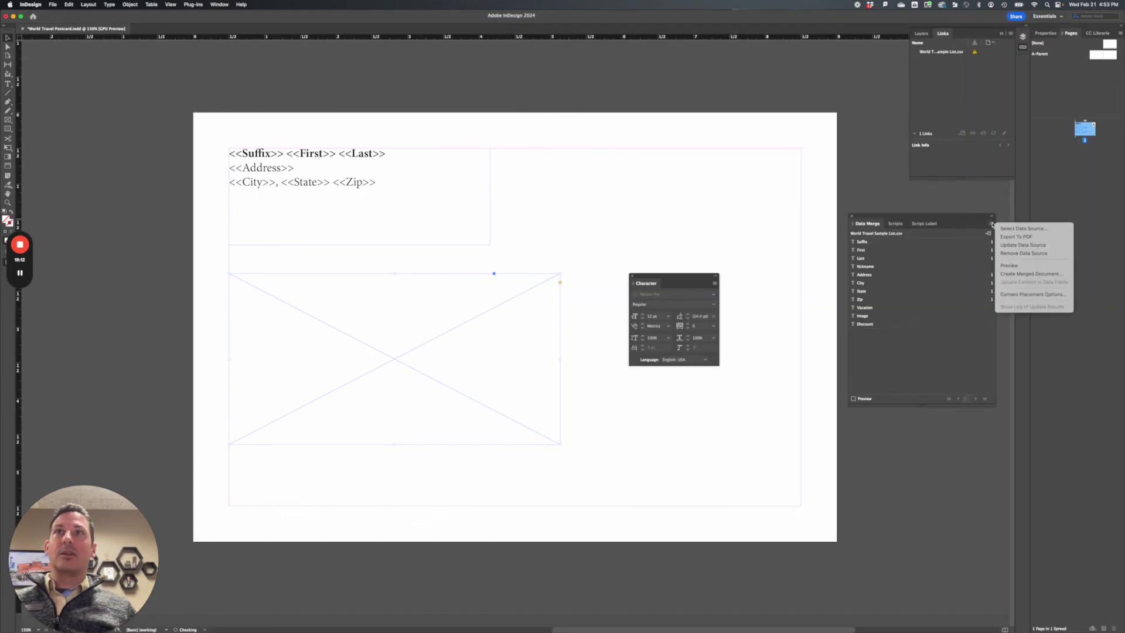
click(1026, 246)
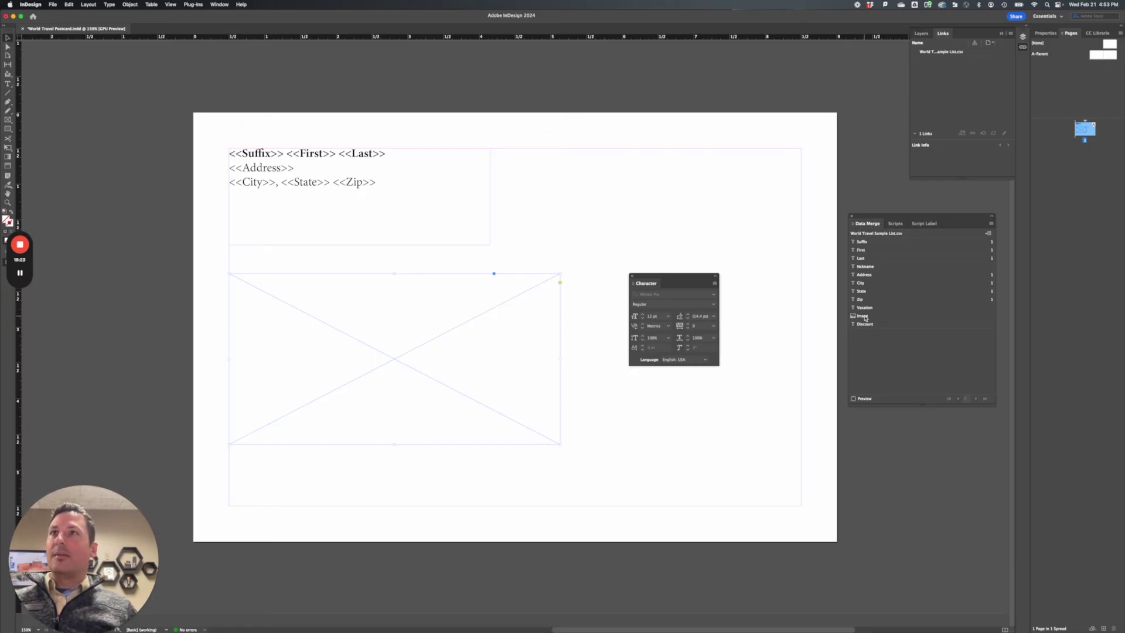
Step: Drag the Image field from the Data Merge panel into the empty photo frame
drag(865, 318, 456, 322)
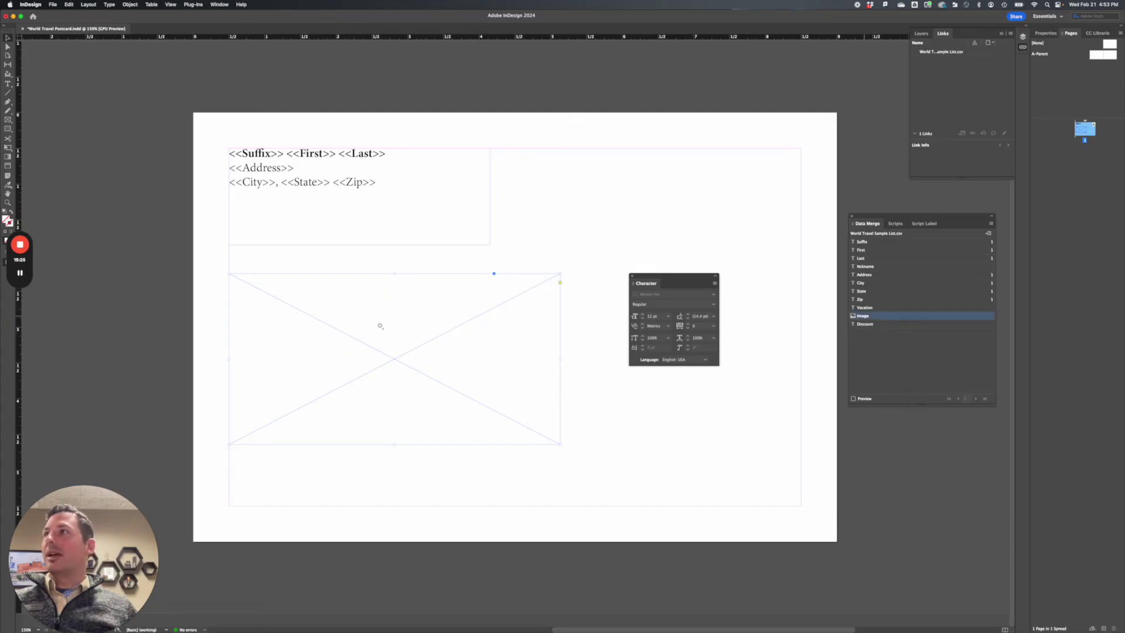
drag(377, 325, 359, 326)
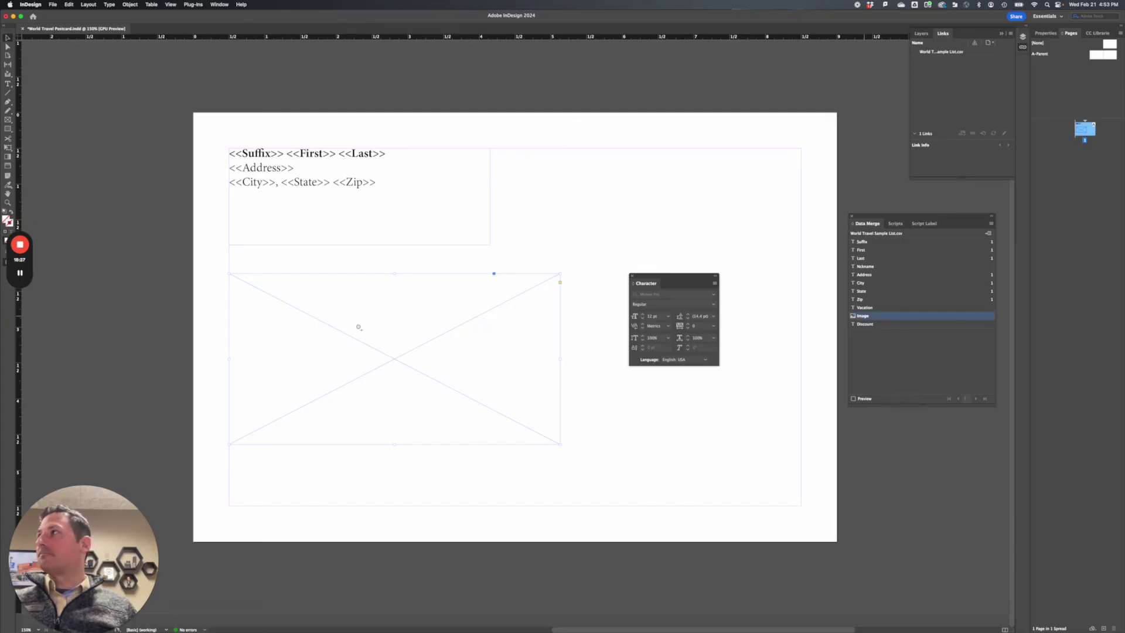
drag(359, 327, 359, 327)
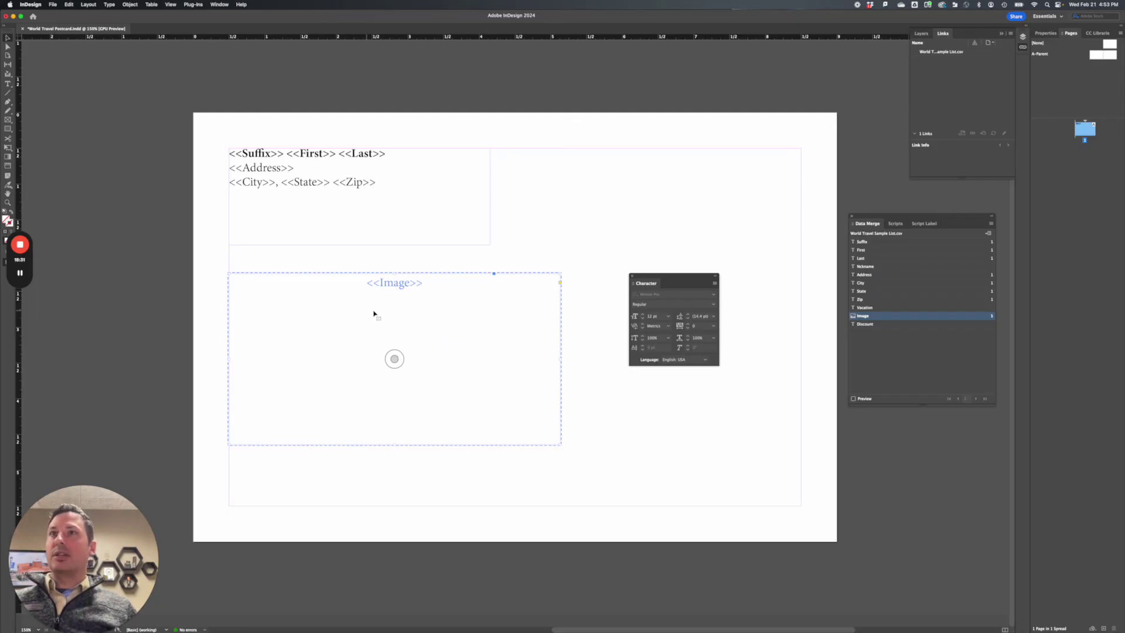
Step: Turn on Preview and step through records 1 to 10, checking each address and vacation photo
click(853, 398)
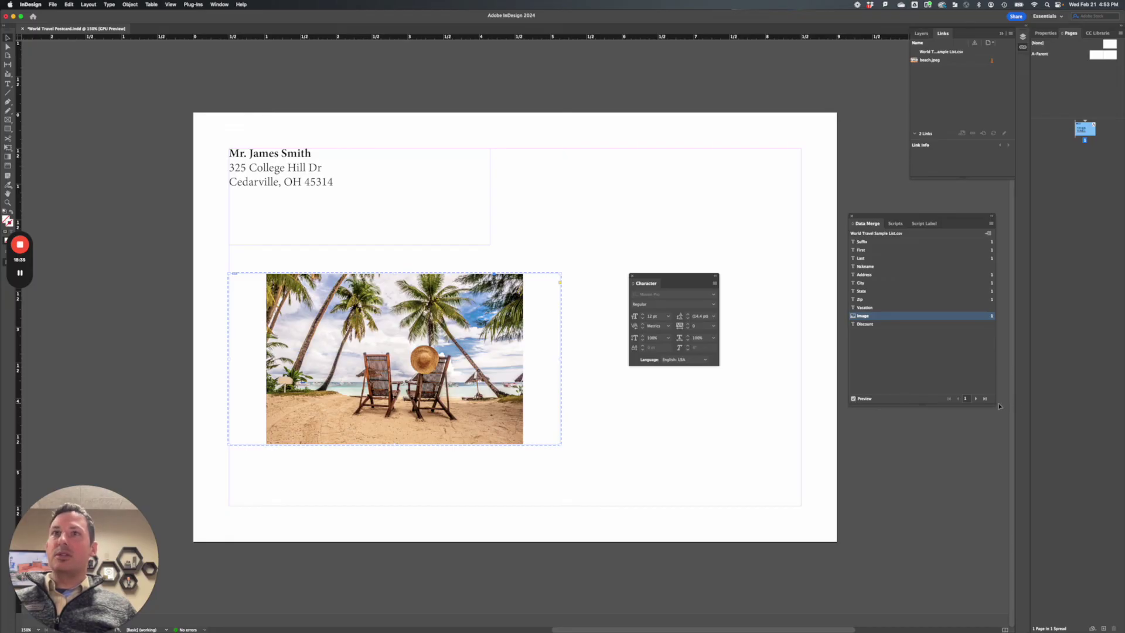
click(976, 399)
click(976, 398)
click(975, 399)
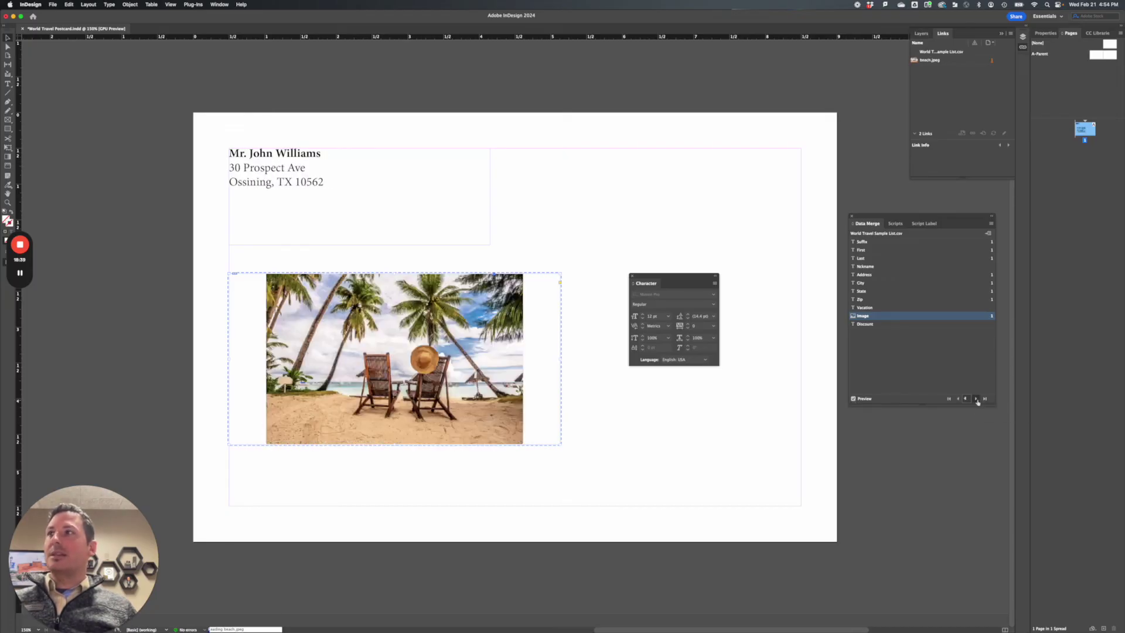
click(975, 398)
click(976, 398)
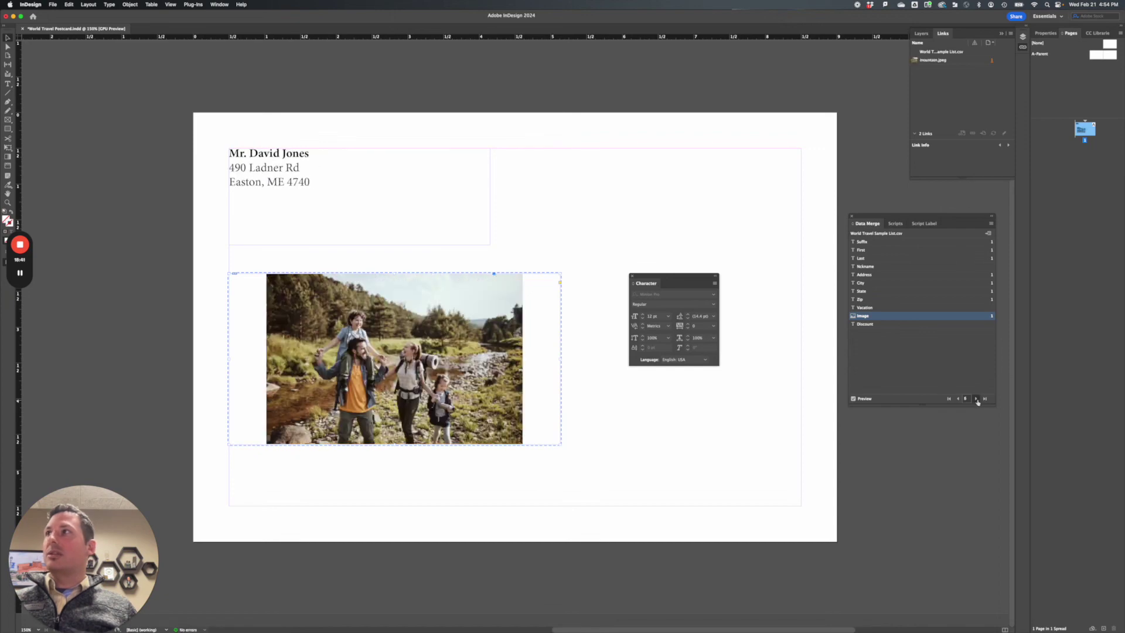
click(976, 399)
click(976, 399)
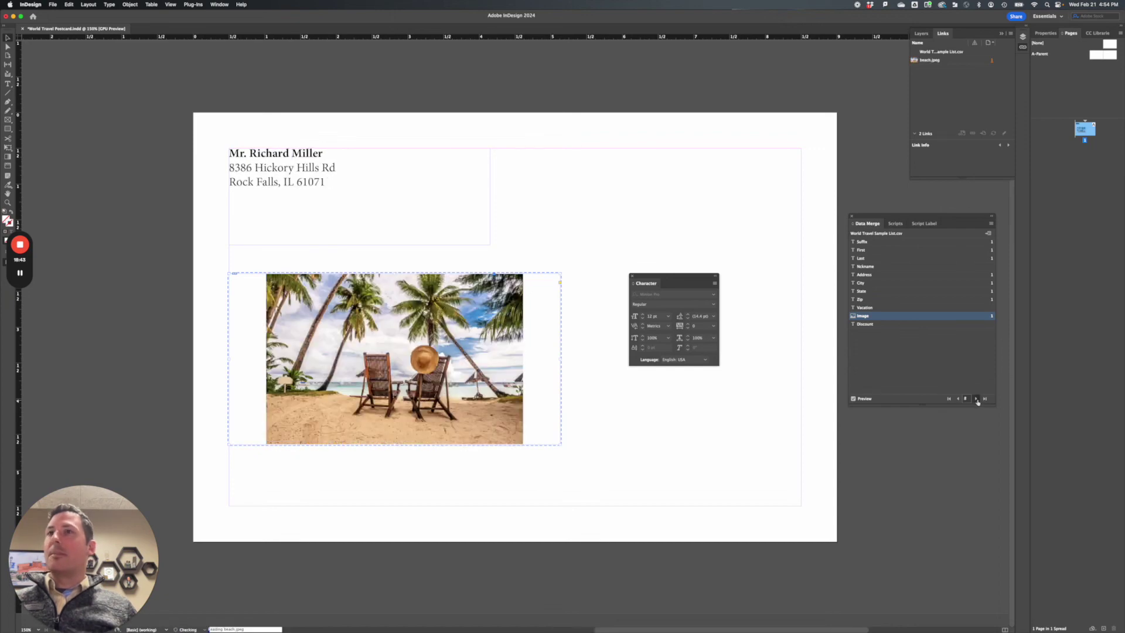
click(976, 399)
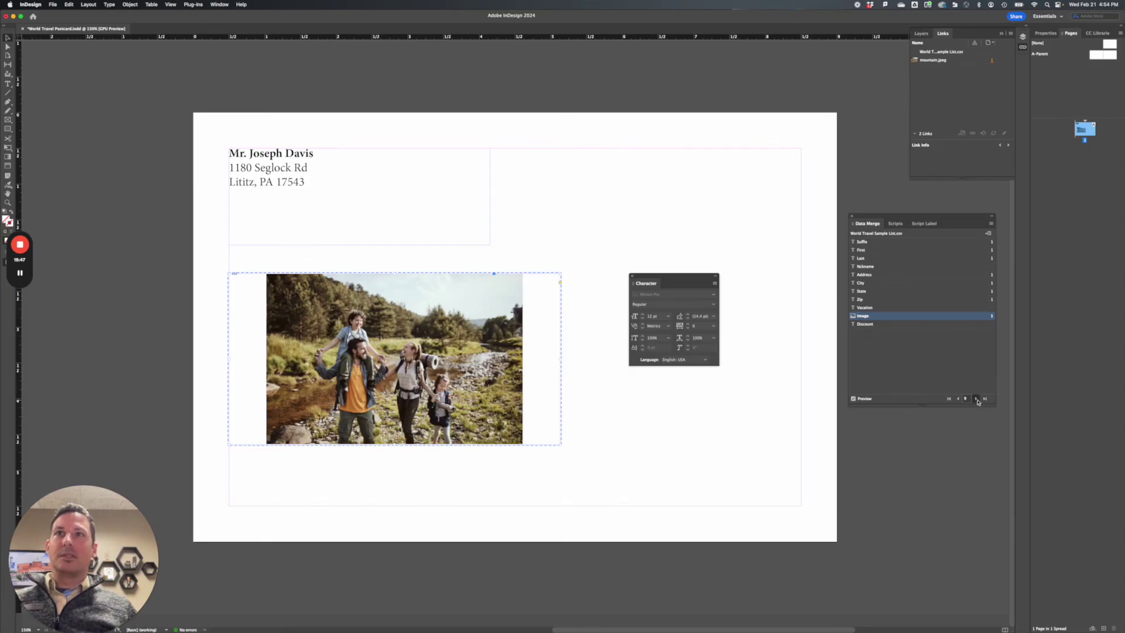
click(976, 399)
click(991, 224)
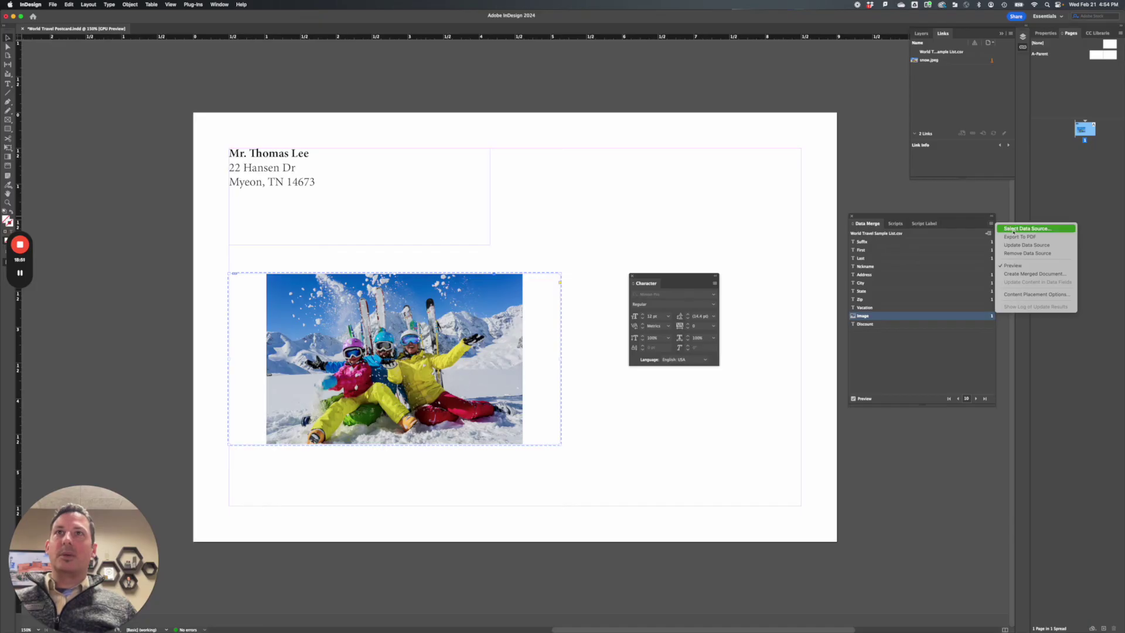
Step: Review the Create Merged Document settings, then cancel without merging
click(1013, 237)
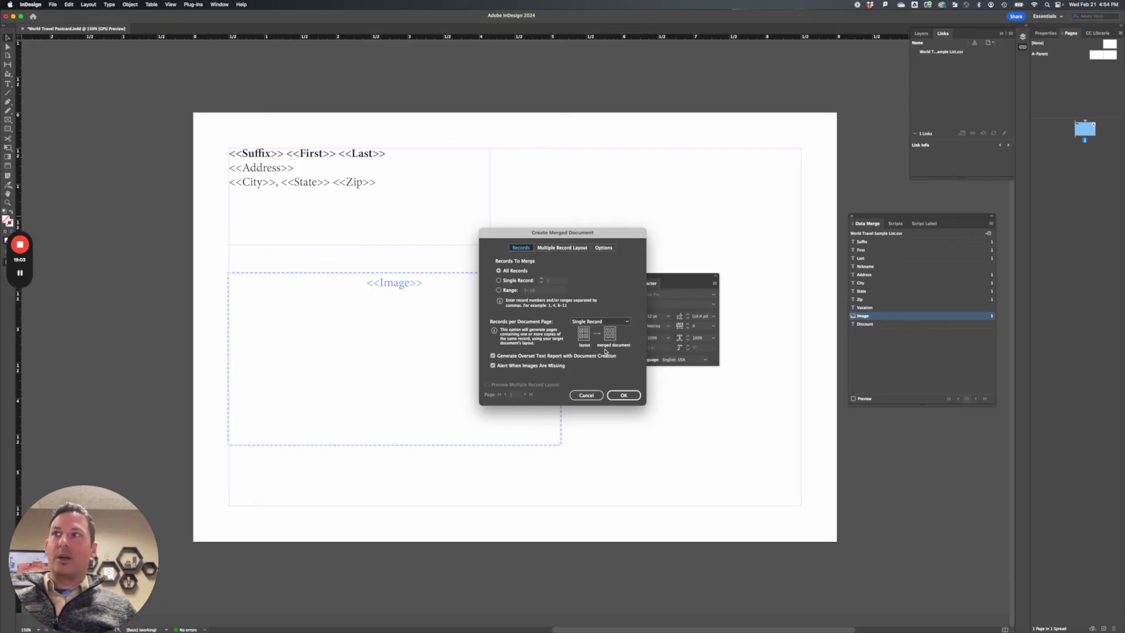
click(587, 395)
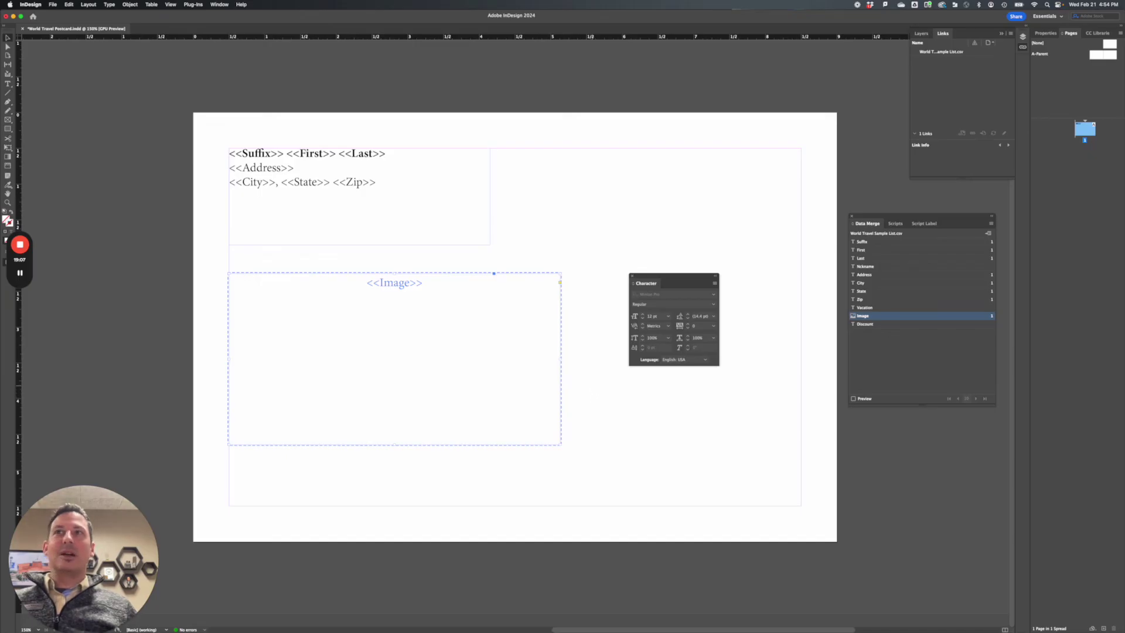